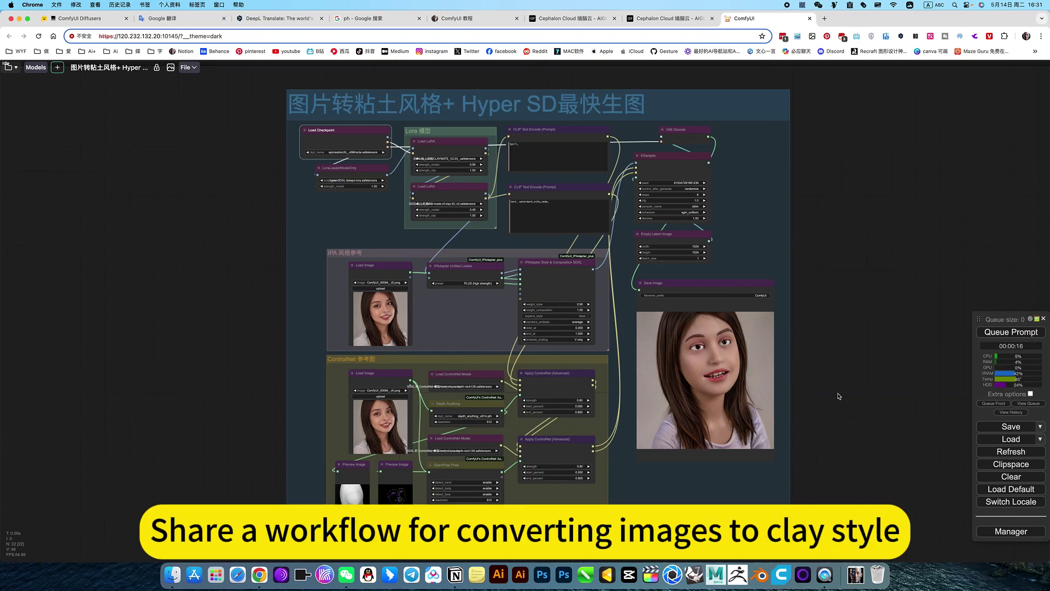
Shift the clay-style Hyper SD workflow view slightly left.
left_click_drag(839, 397, 829, 400)
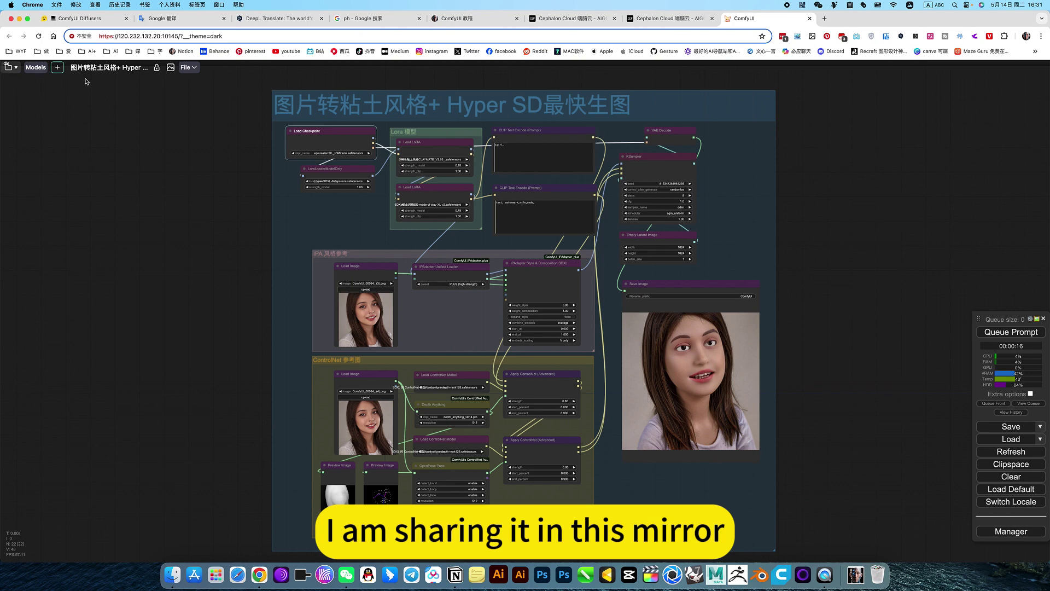
View the Cephalon Cloud AIGC apps and My Apps pages, then show ComfyUI's saved workflows list.
left_click(574, 19)
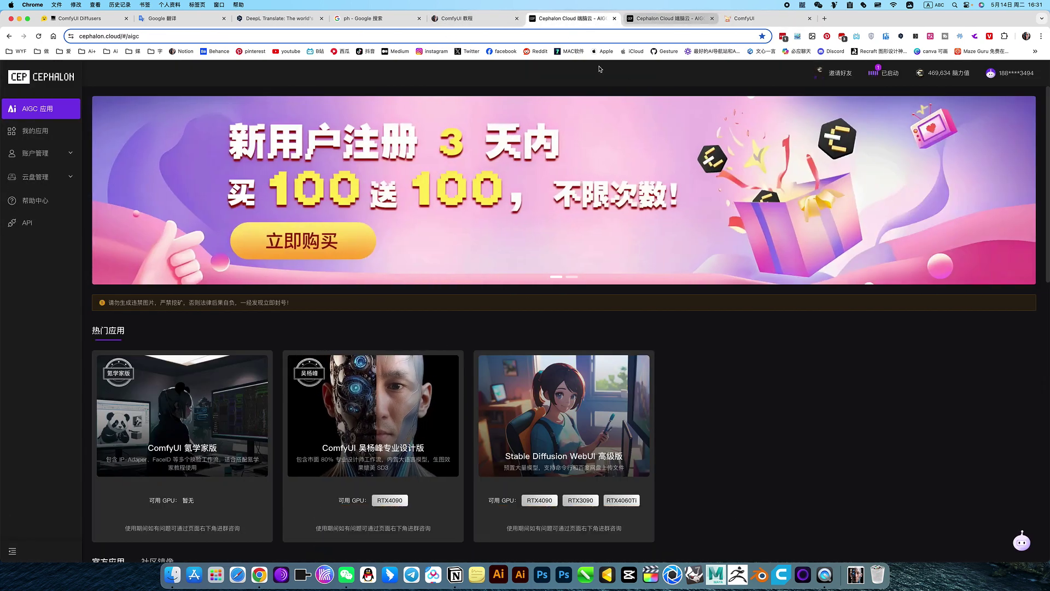
left_click(663, 18)
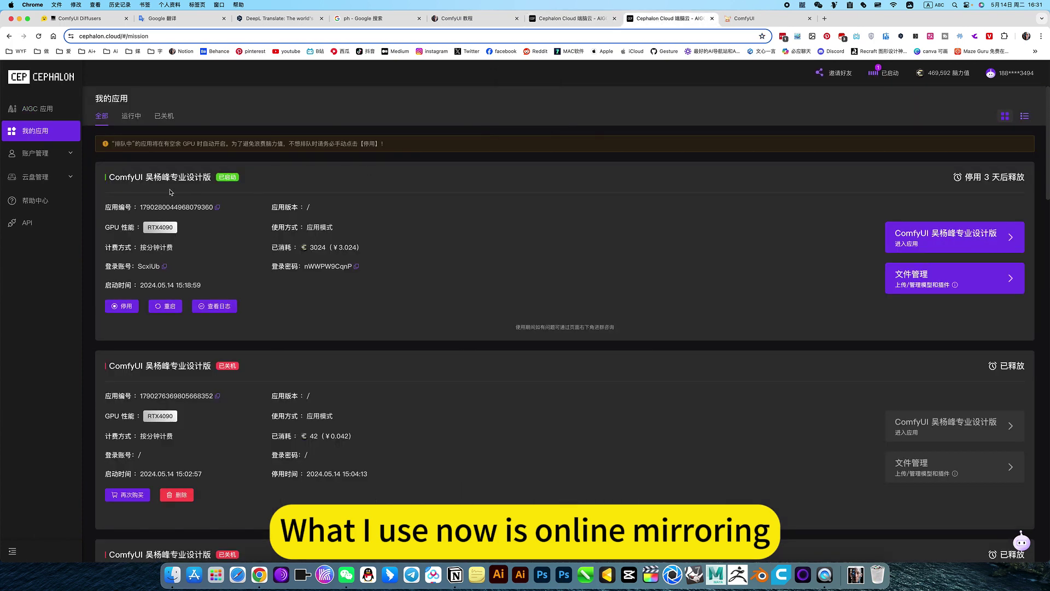
left_click(757, 18)
left_click(8, 66)
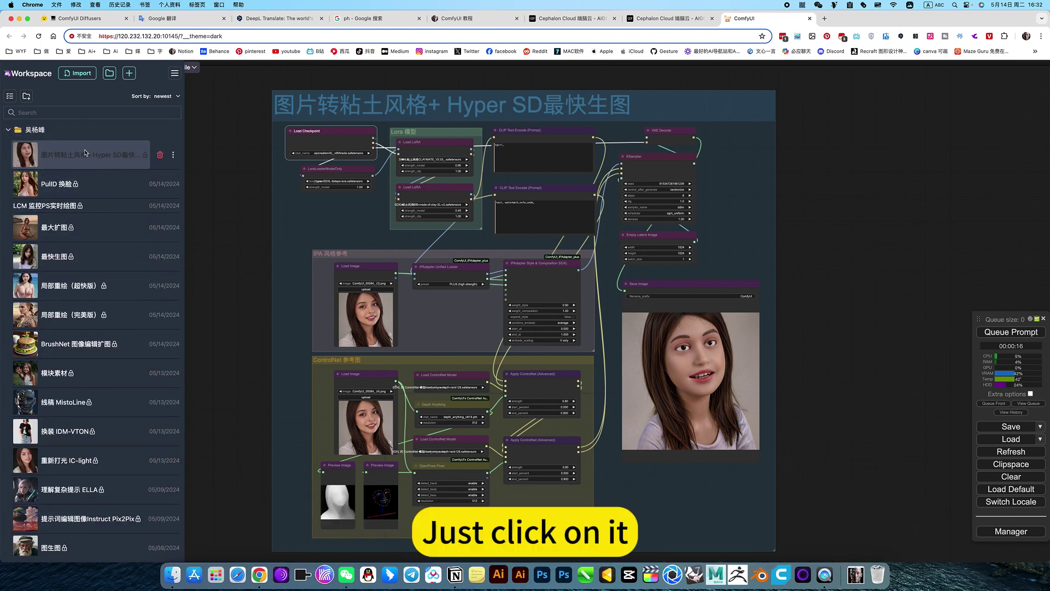
Load the clay-style Hyper SD workflow from the workspace and centre it on the canvas.
left_click(234, 221)
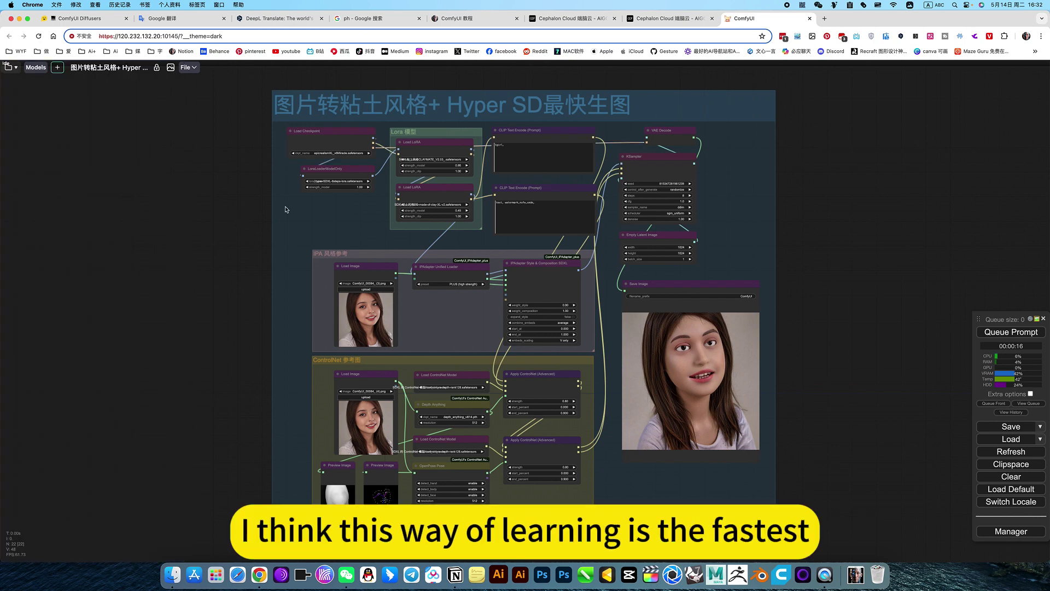
left_click_drag(806, 280, 803, 269)
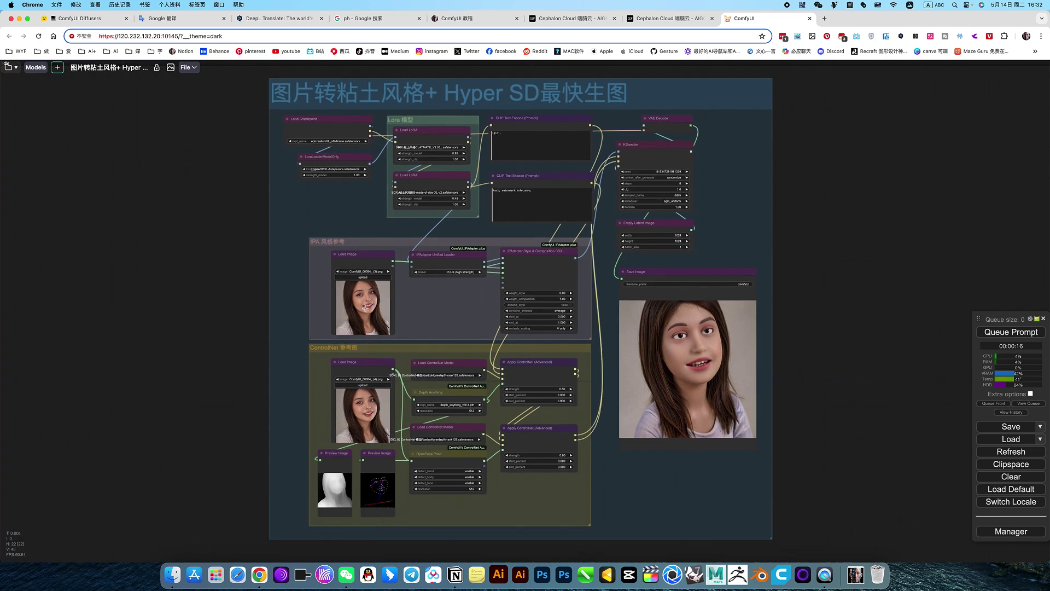
scroll(349, 296, "up", 5)
scroll(385, 334, "down", 5)
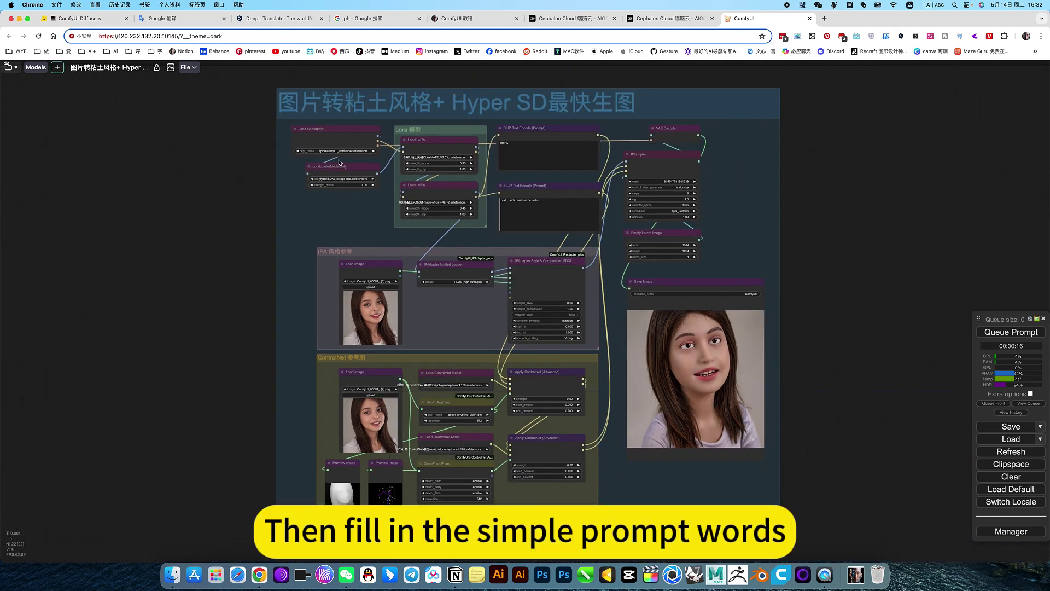
scroll(339, 162, "up", 7)
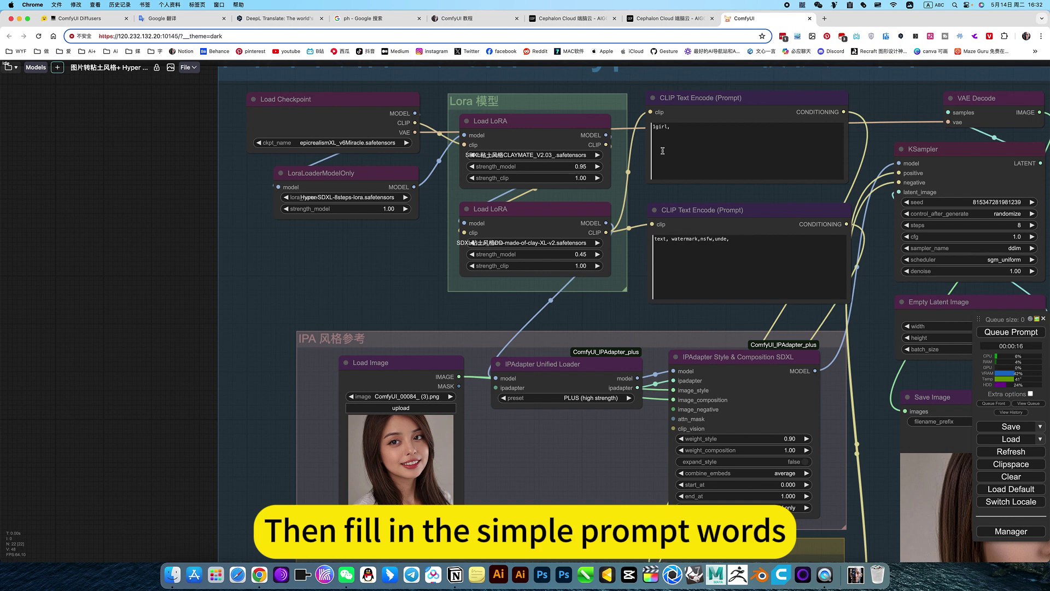
scroll(751, 308, "down", 5)
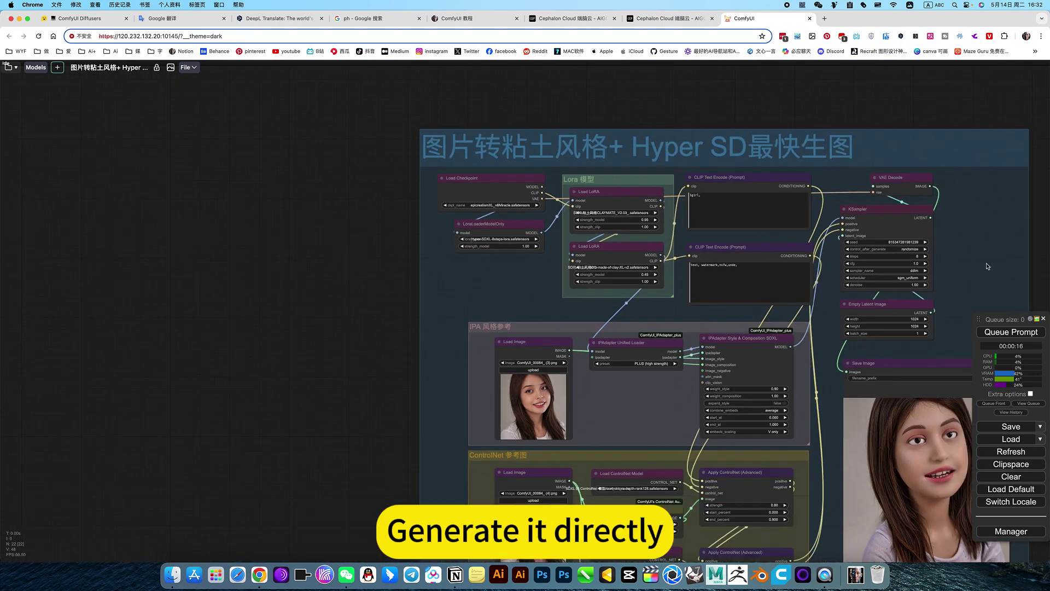
left_click_drag(300, 344, 182, 297)
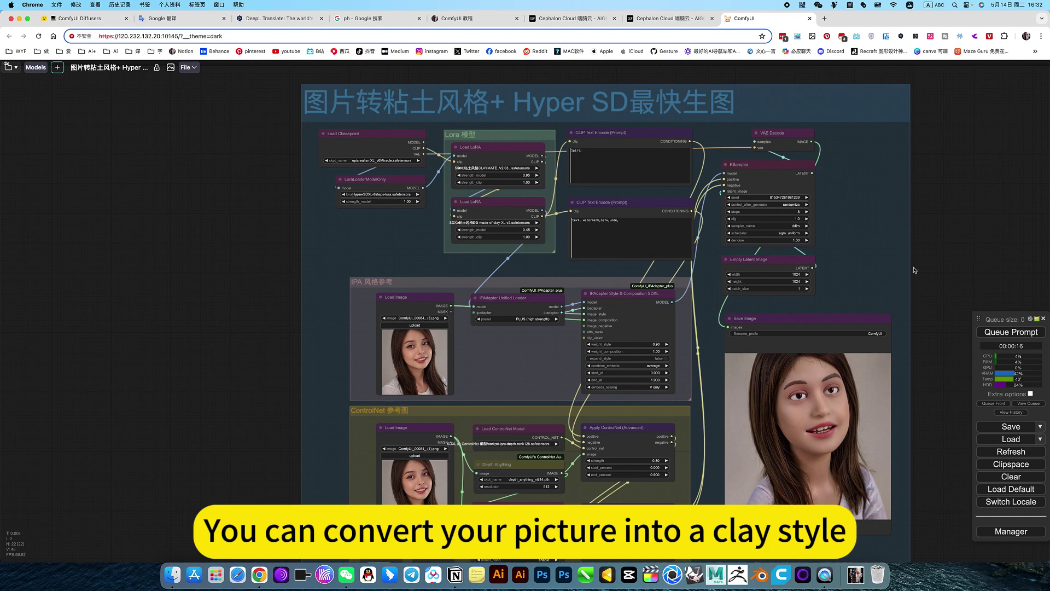
left_click_drag(952, 263, 943, 274)
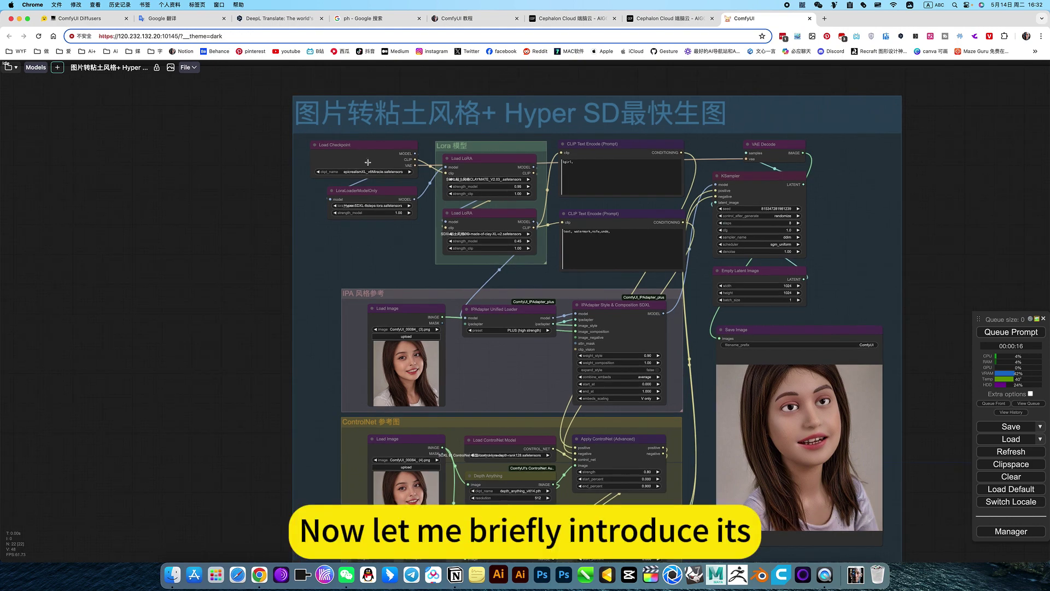
scroll(367, 162, "up", 10)
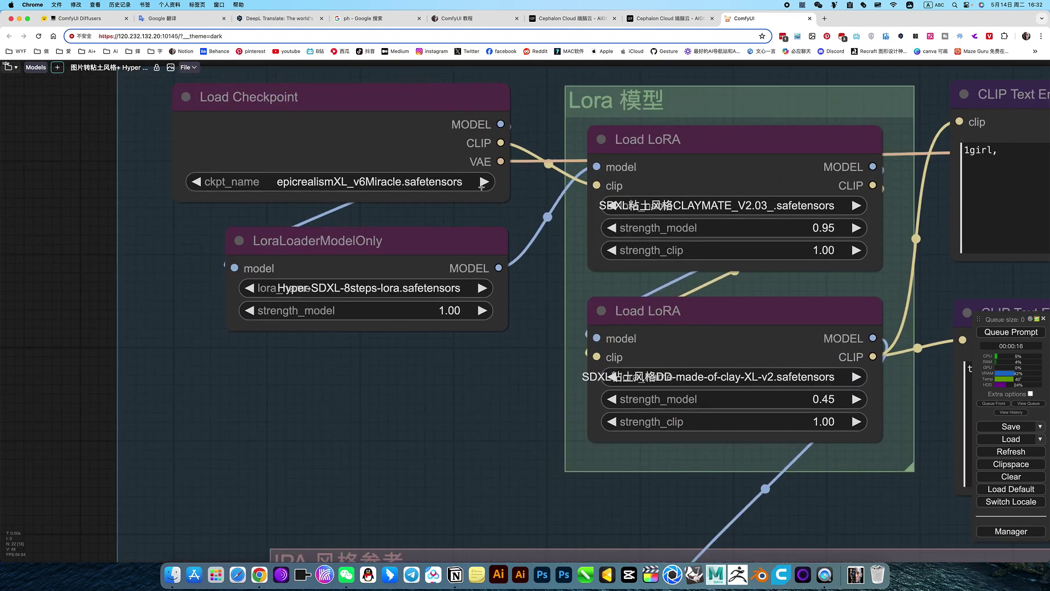
scroll(481, 230, "down", 5)
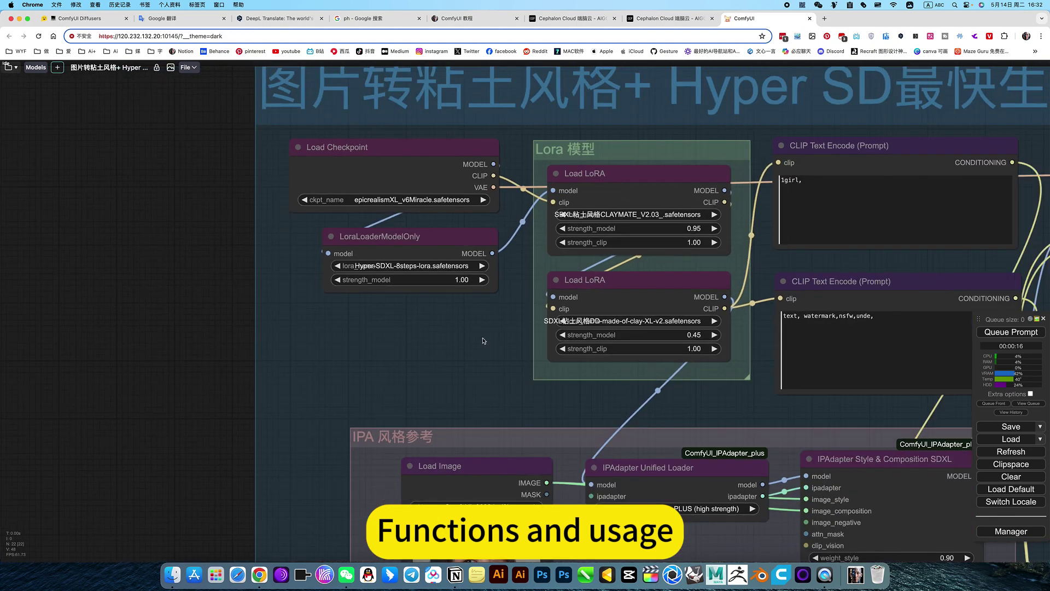
left_click_drag(473, 344, 468, 365)
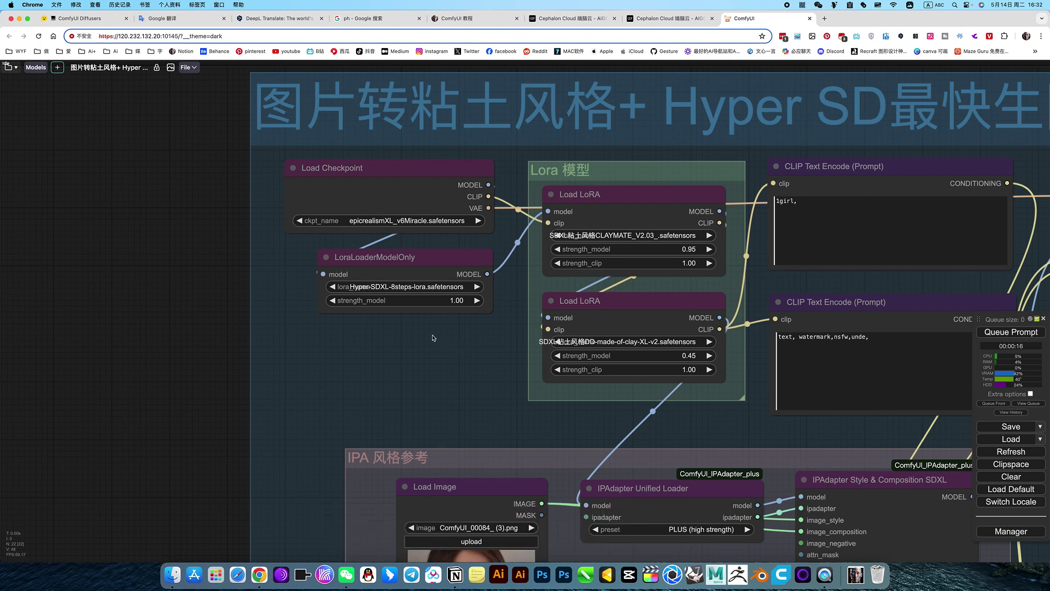
scroll(474, 345, "right", 3)
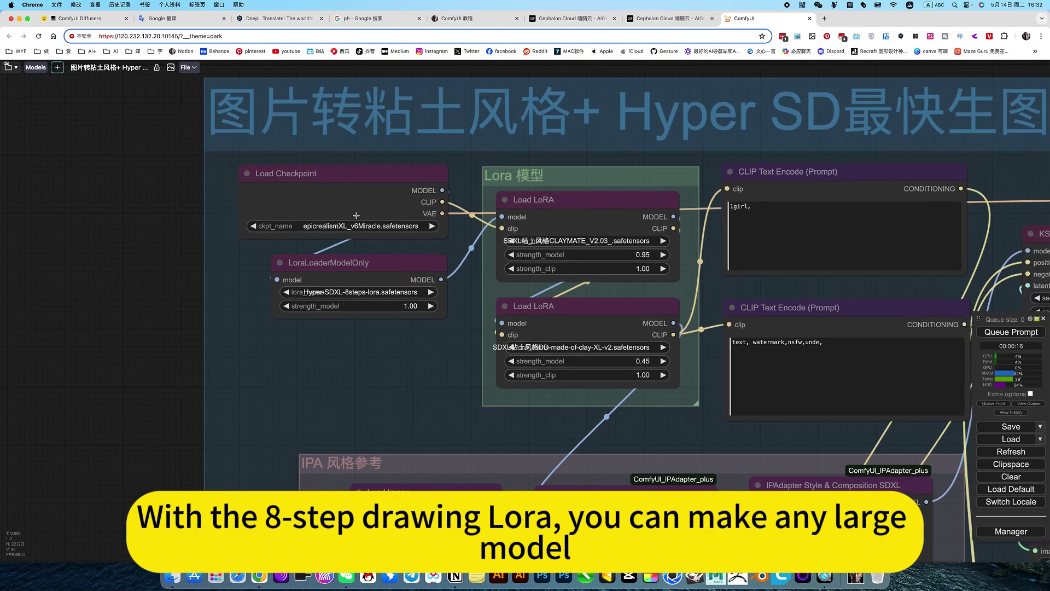
scroll(428, 342, "down", 3)
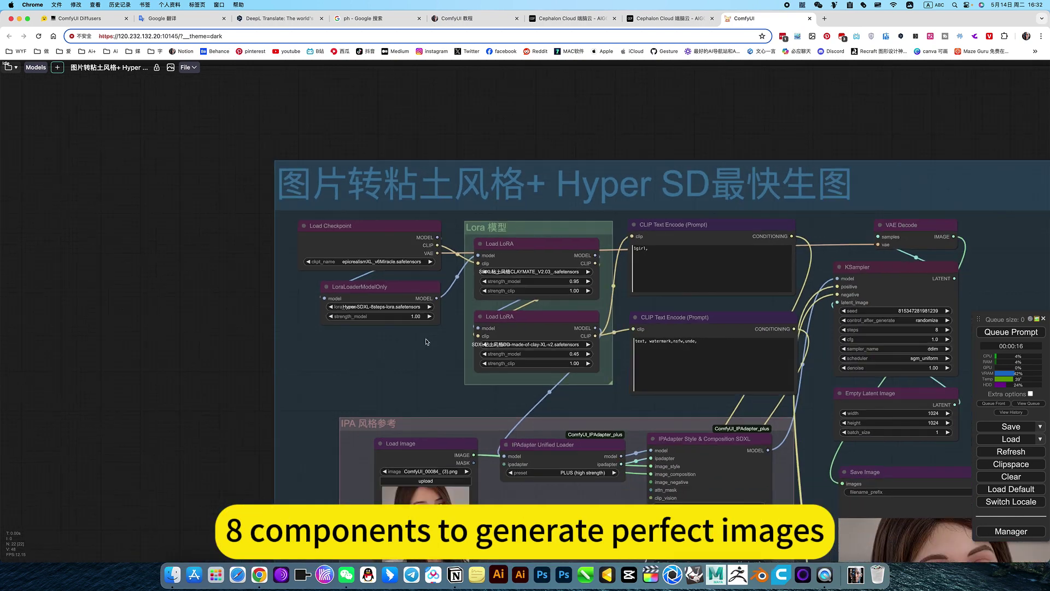
scroll(427, 346, "up", 3)
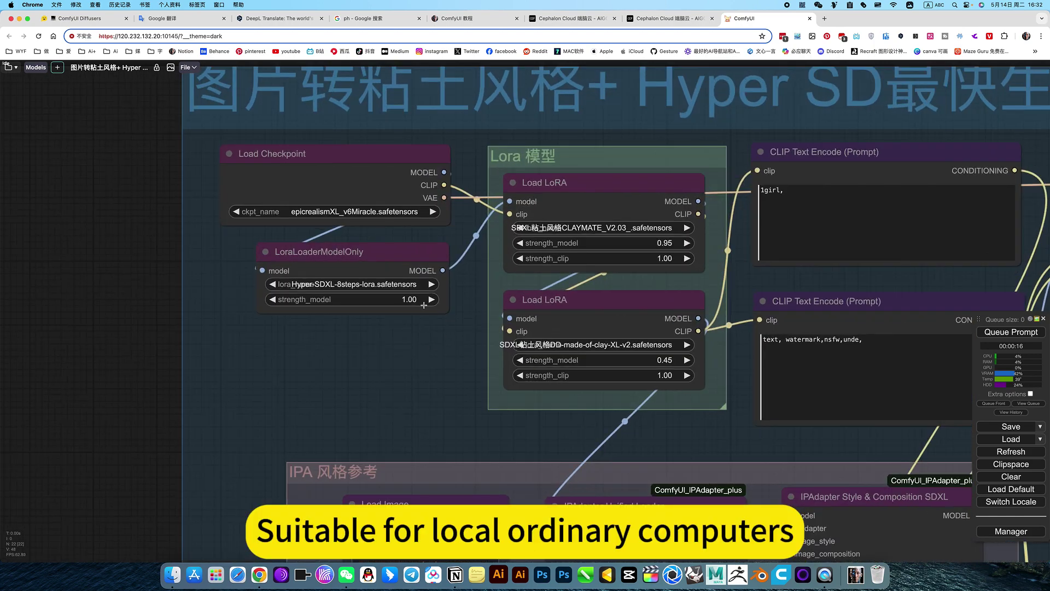
scroll(444, 357, "down", 4)
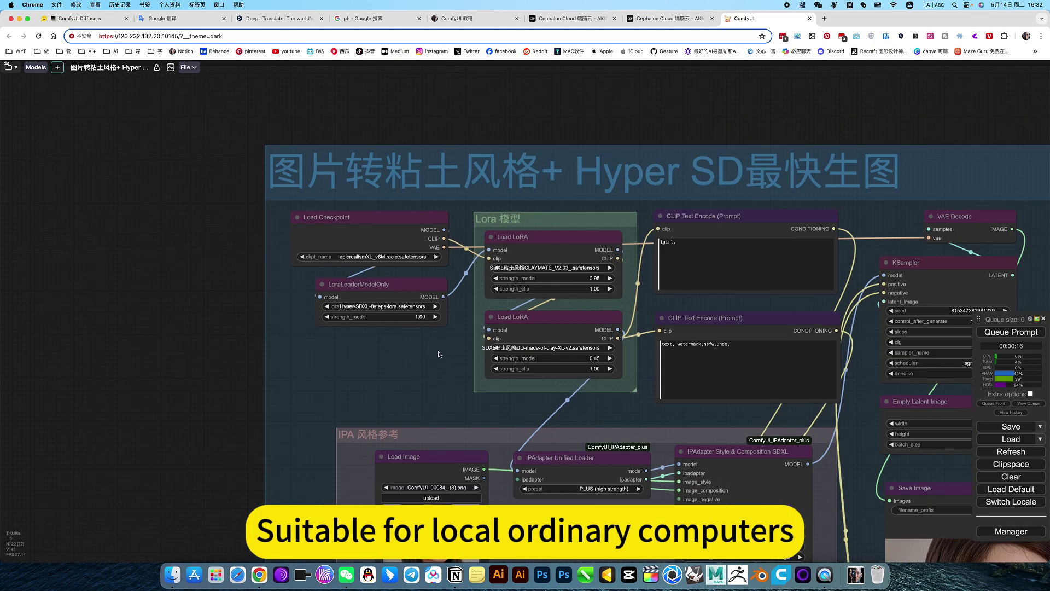
scroll(394, 358, "up", 2)
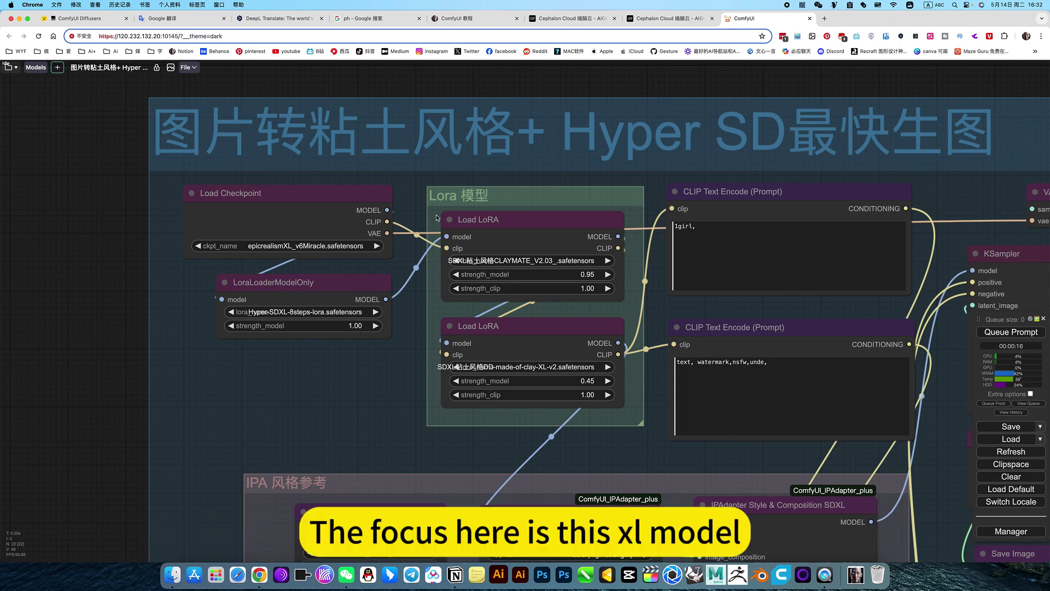
scroll(396, 350, "up", 5)
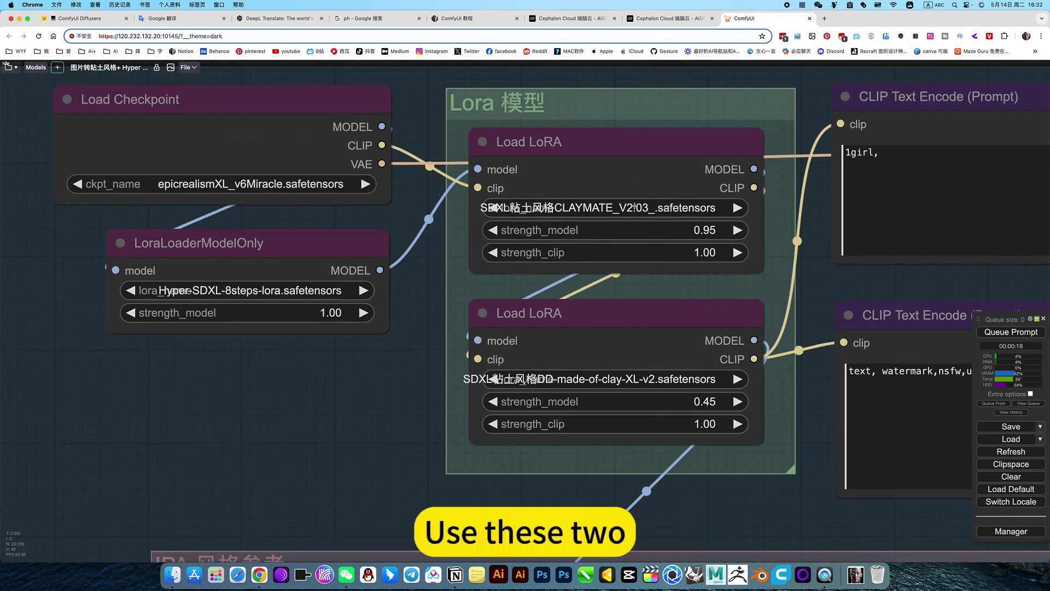
left_click(515, 208)
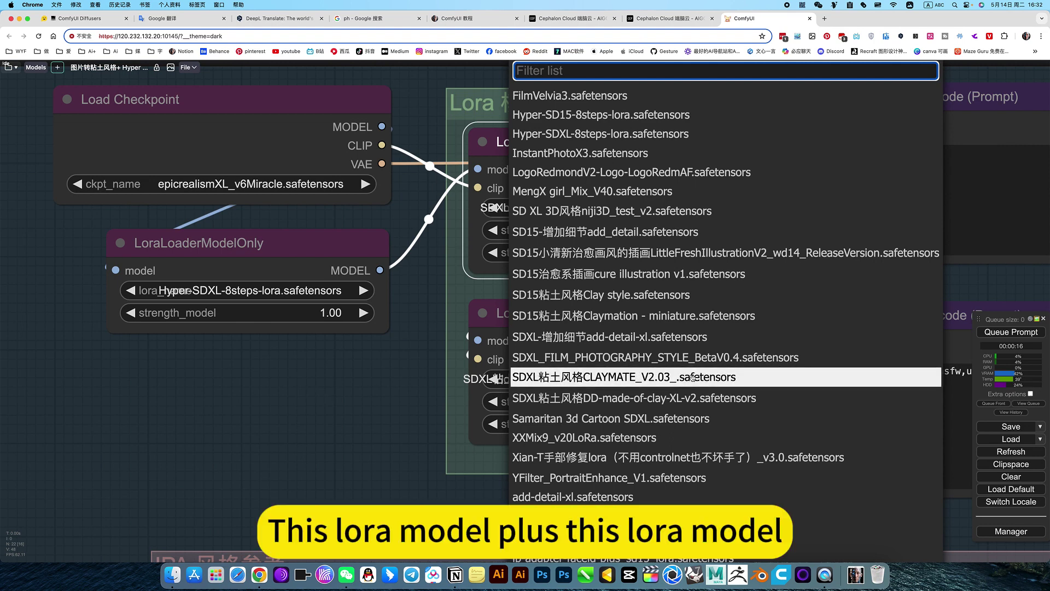
left_click(354, 386)
left_click(492, 378)
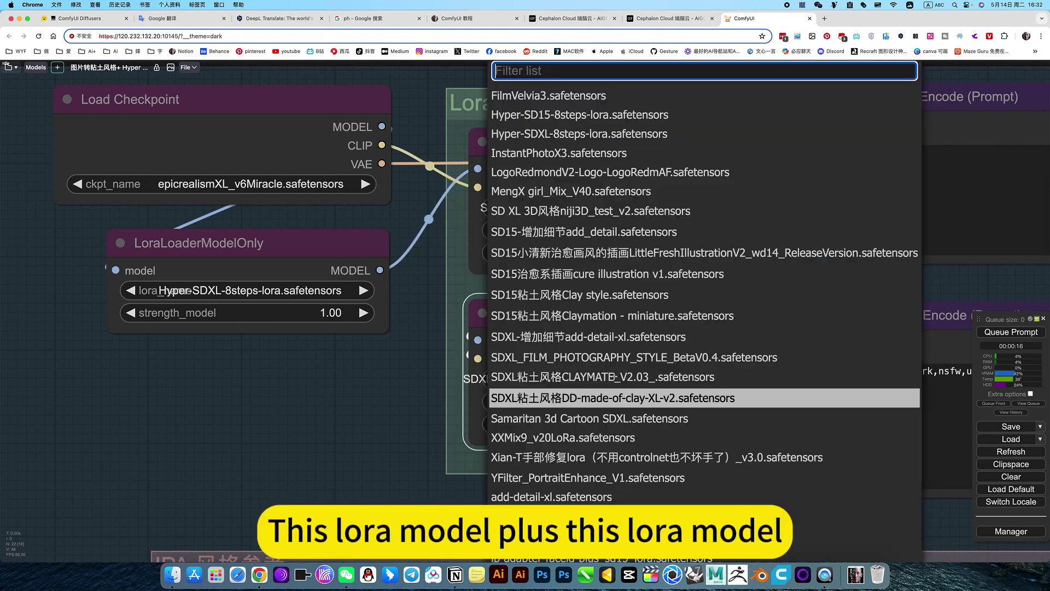
left_click(377, 406)
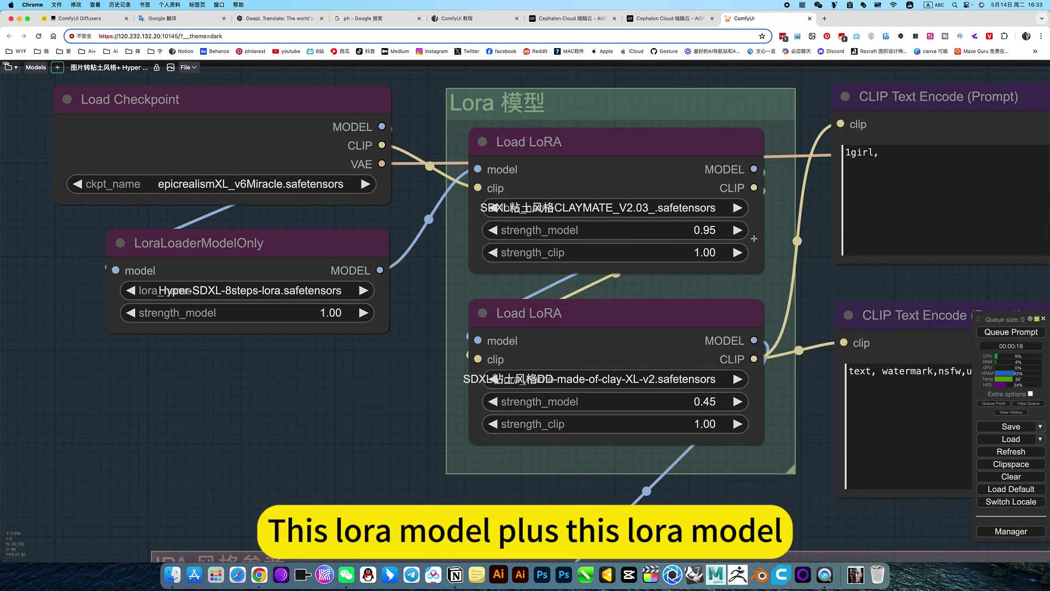
scroll(801, 502, "down", 5)
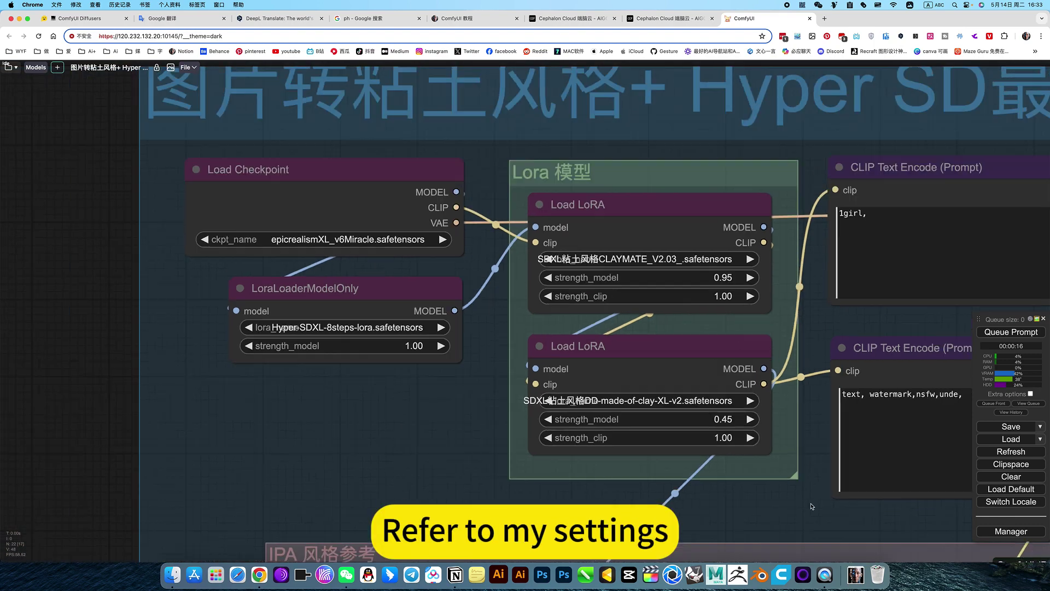
scroll(549, 400, "up", 2)
scroll(549, 399, "down", 4)
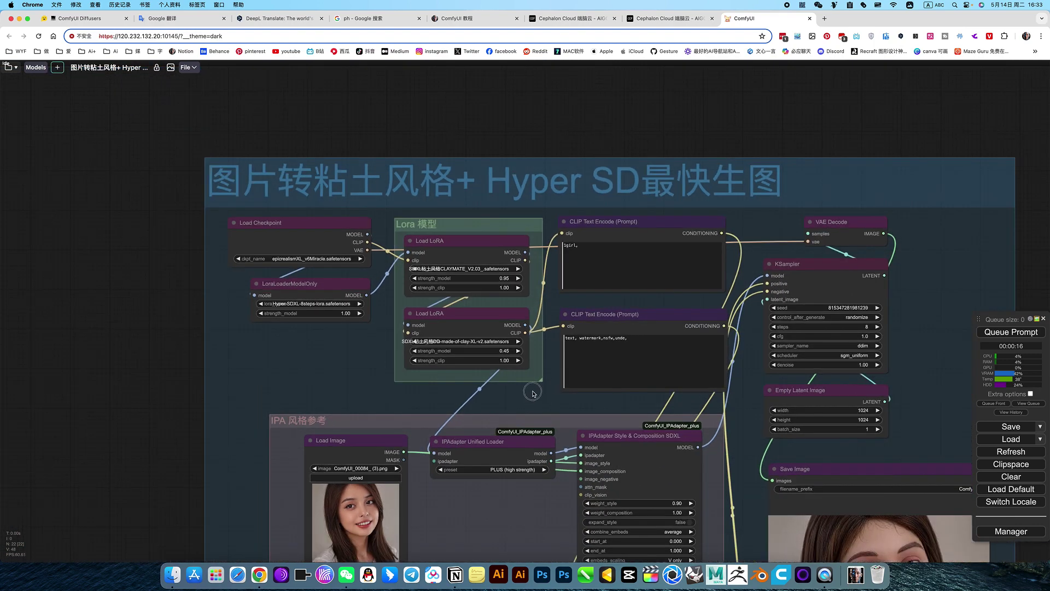
left_click_drag(533, 392, 546, 274)
scroll(454, 314, "up", 7)
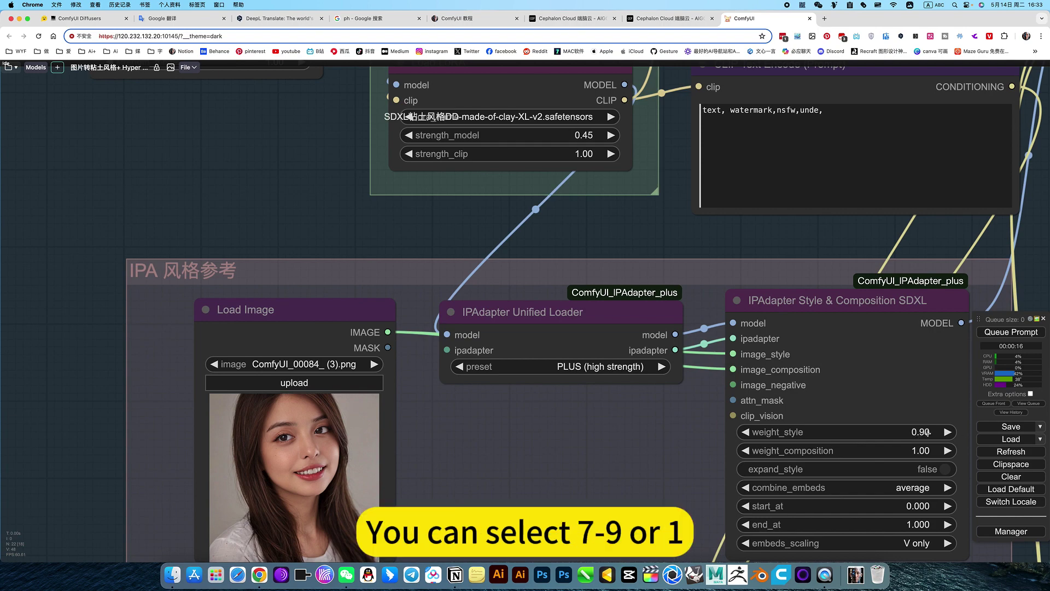
scroll(595, 432, "down", 5)
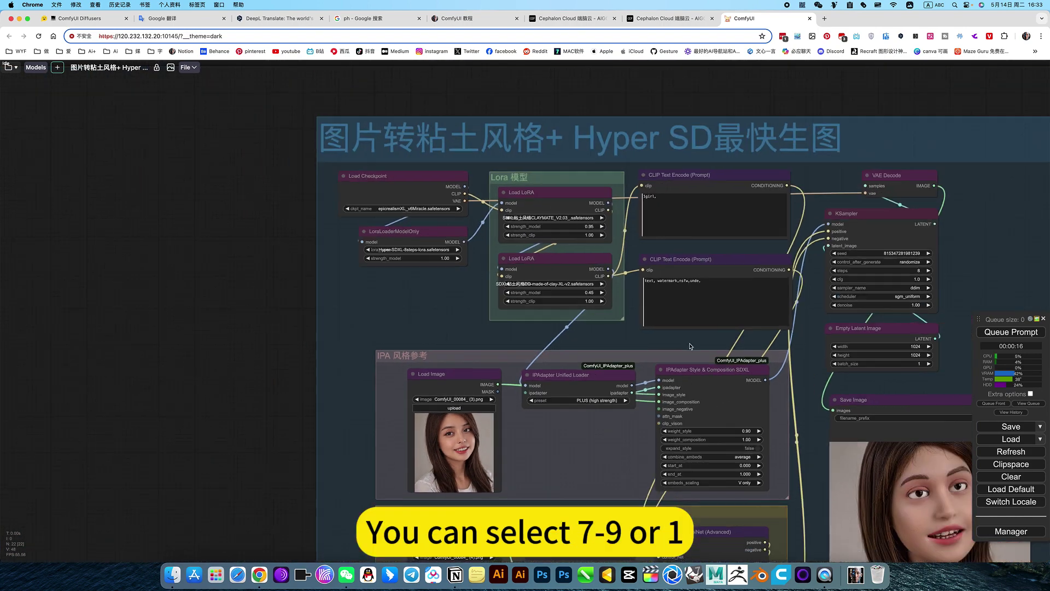
left_click_drag(683, 343, 538, 195)
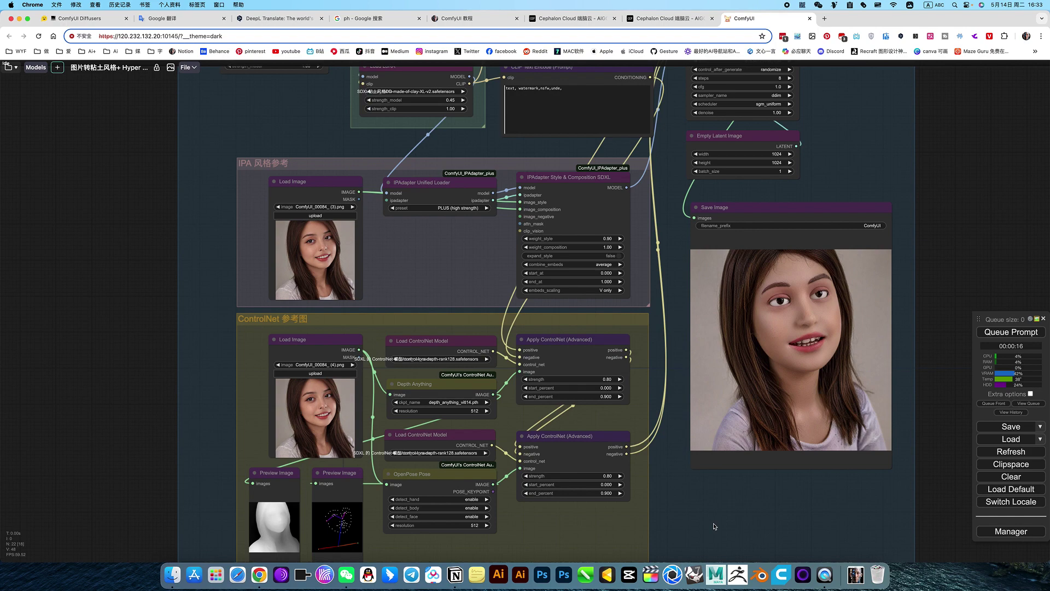
scroll(421, 381, "up", 5)
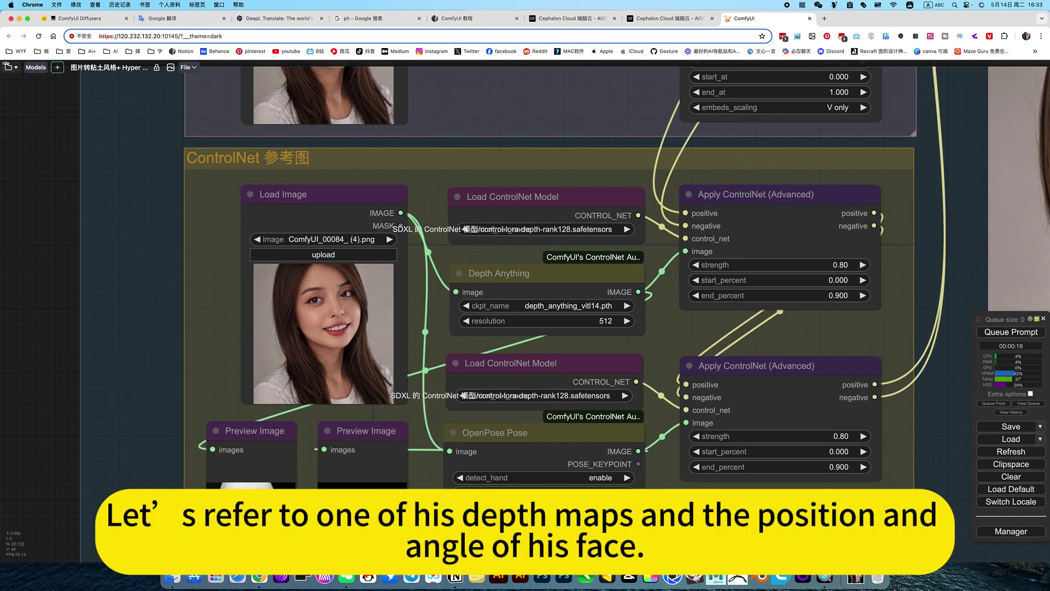
left_click_drag(351, 531, 431, 411)
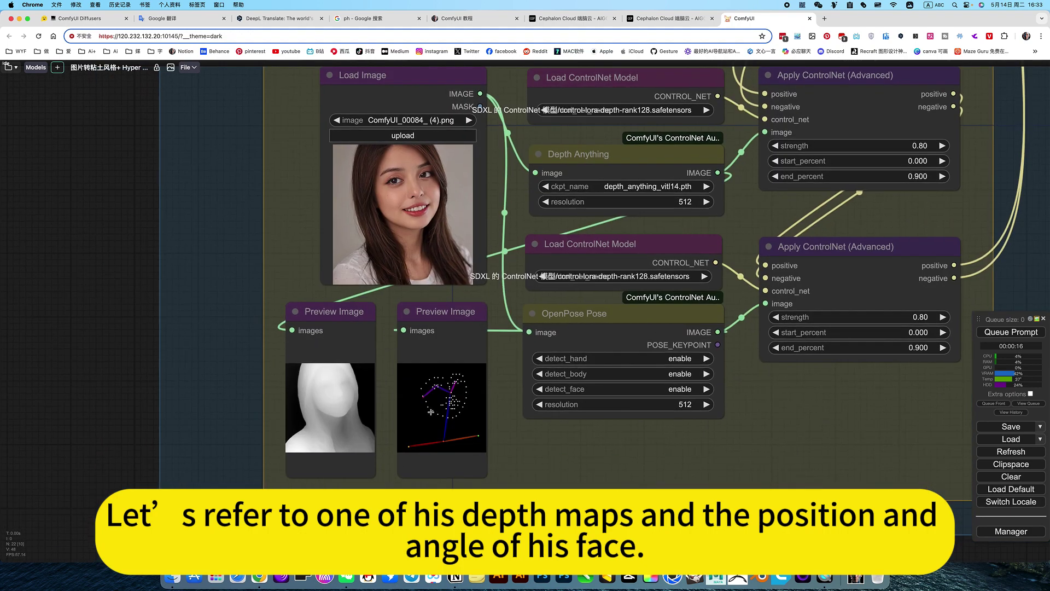
left_click_drag(618, 334, 610, 406)
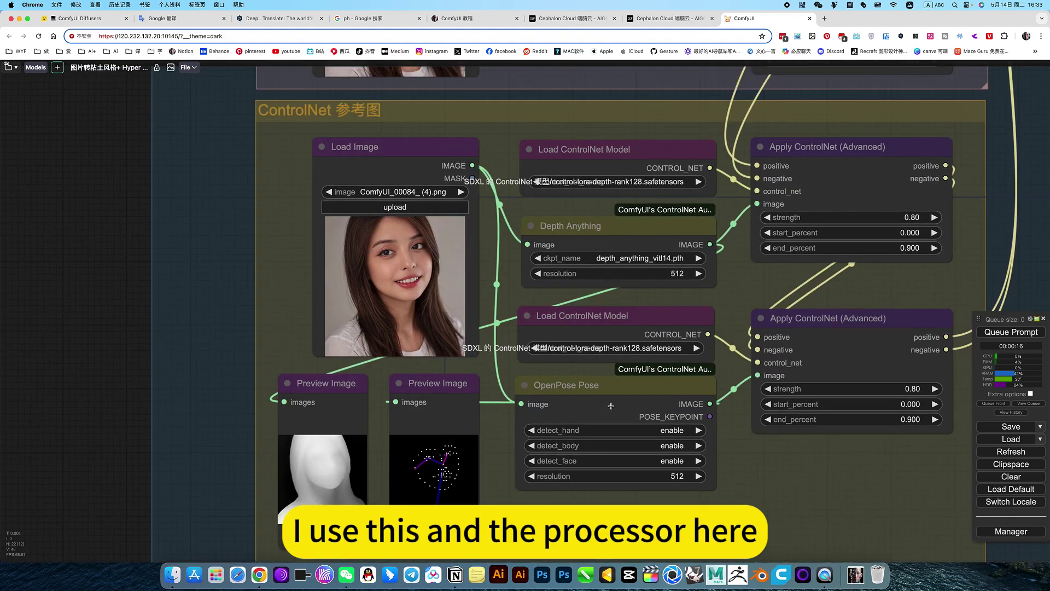
left_click(599, 230)
left_click(637, 258)
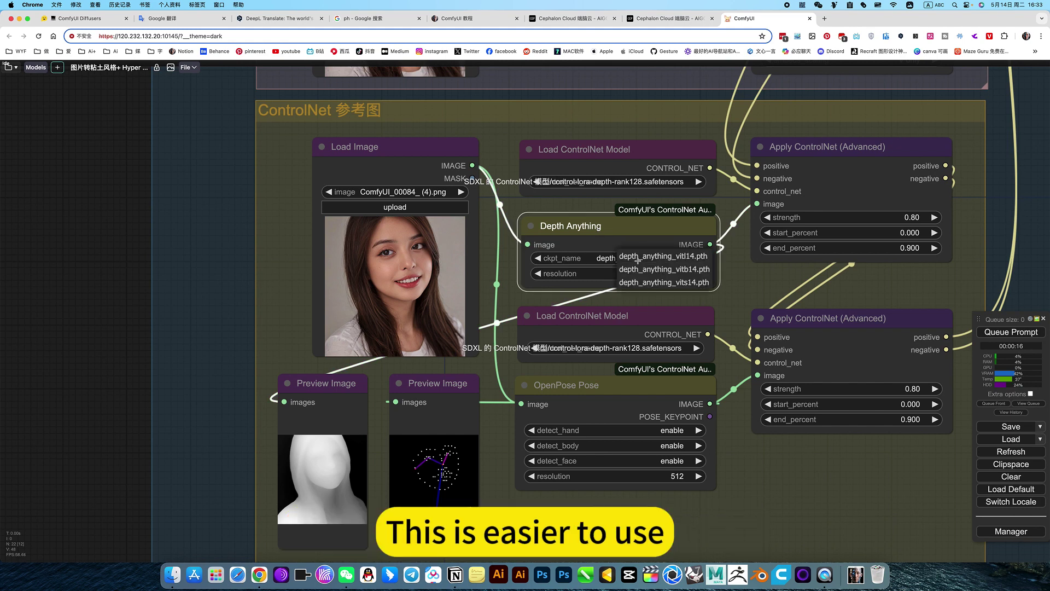
left_click(656, 256)
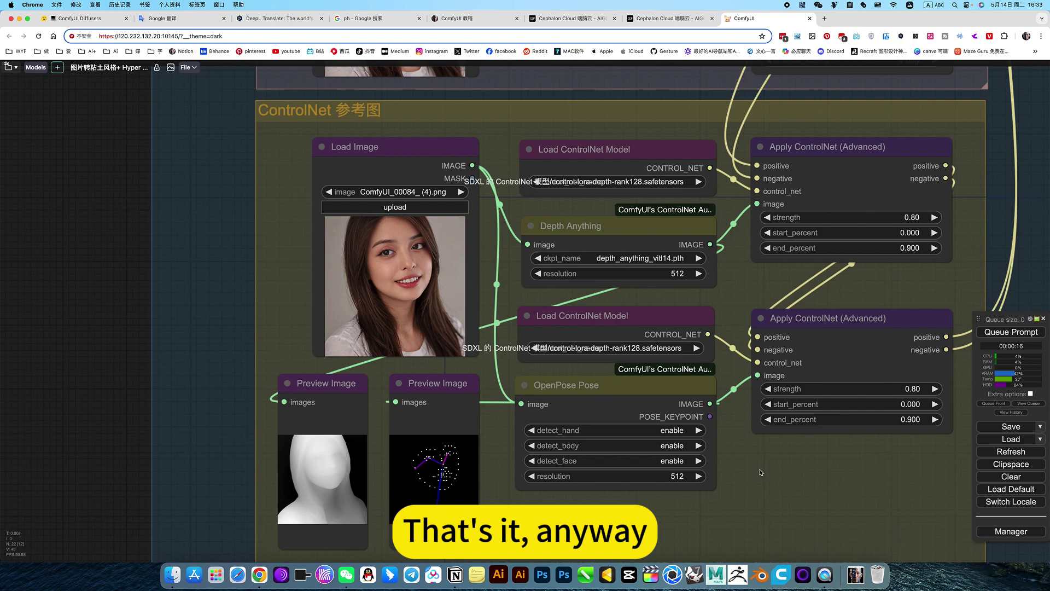
scroll(765, 478, "down", 10)
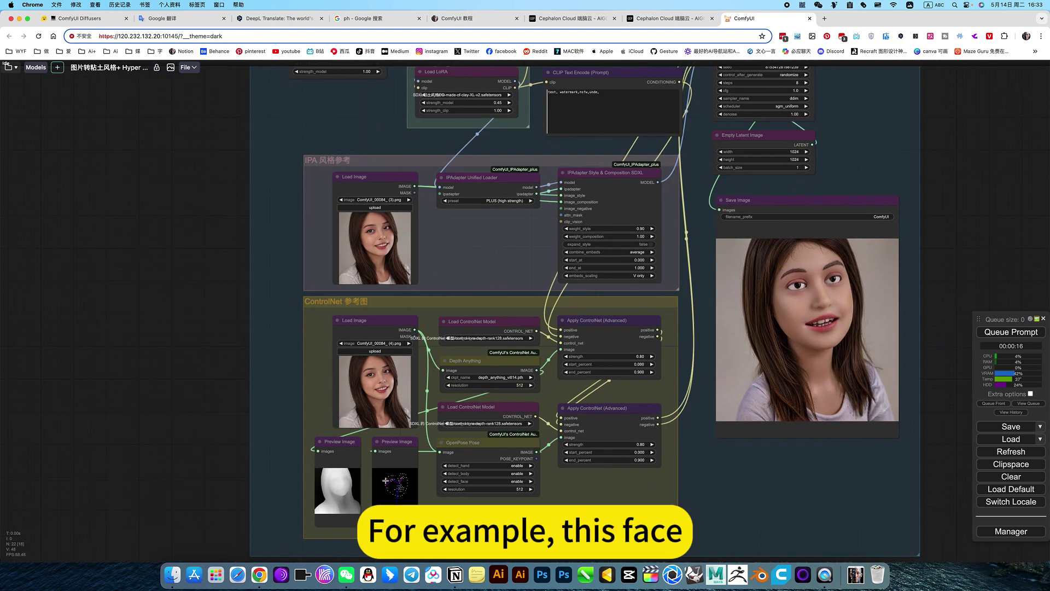
scroll(458, 450, "up", 5)
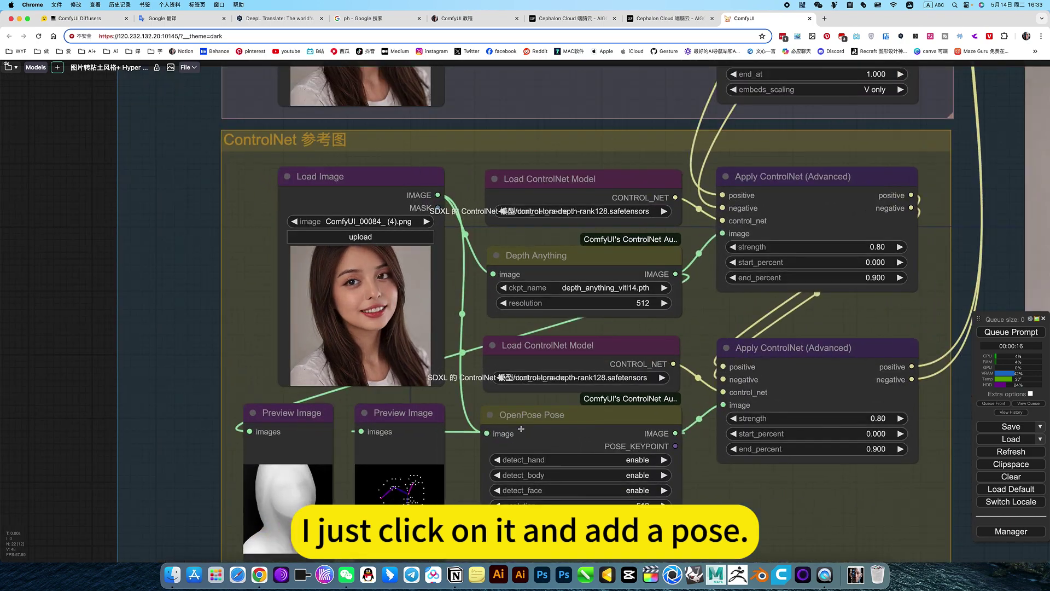
scroll(602, 498, "down", 6)
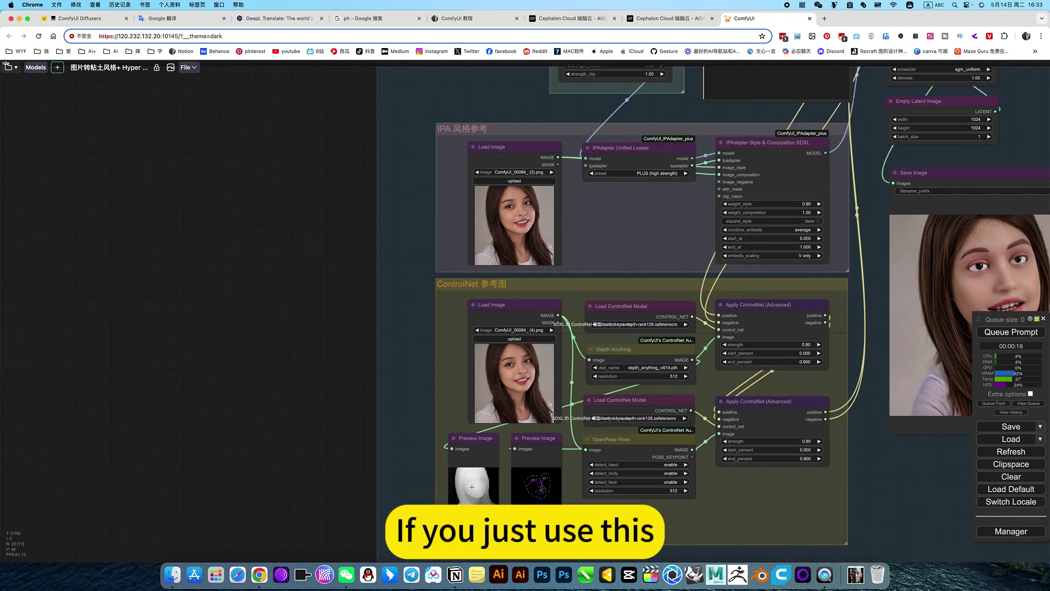
scroll(471, 486, "up", 8)
scroll(472, 486, "up", 5)
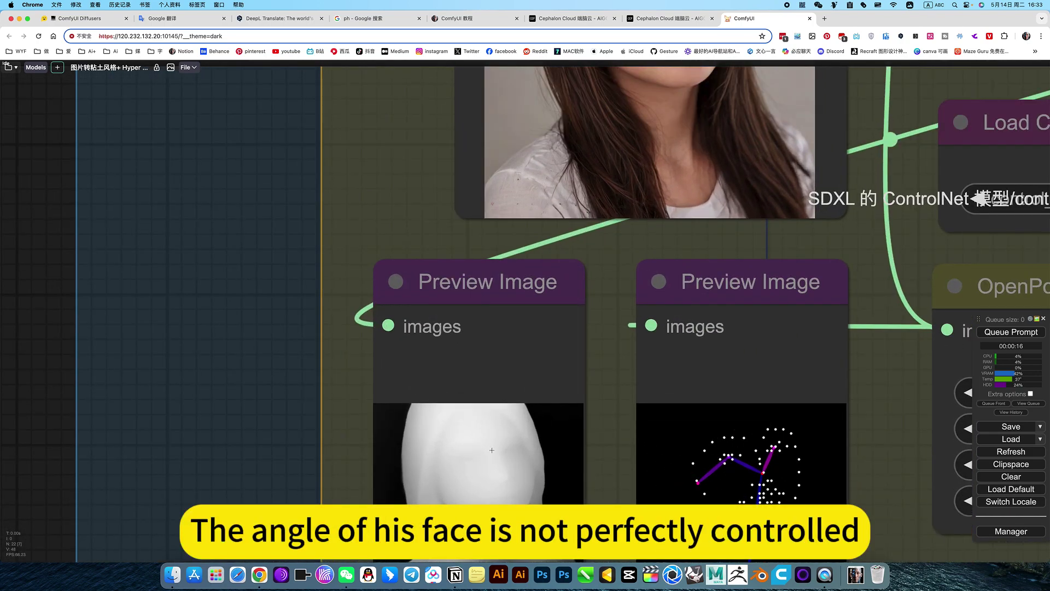
scroll(564, 462, "down", 8)
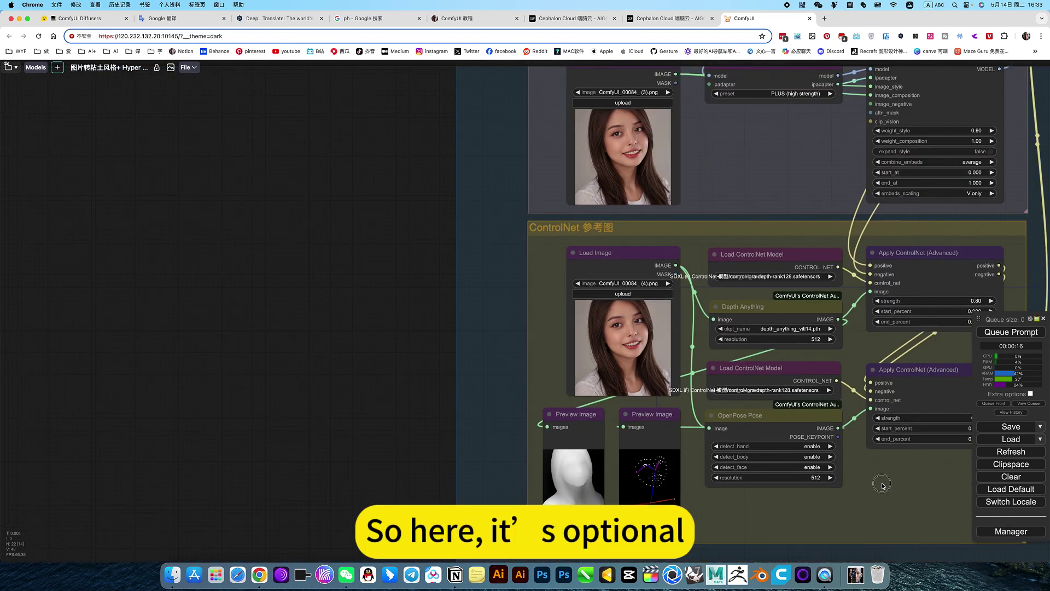
scroll(874, 482, "right", 10)
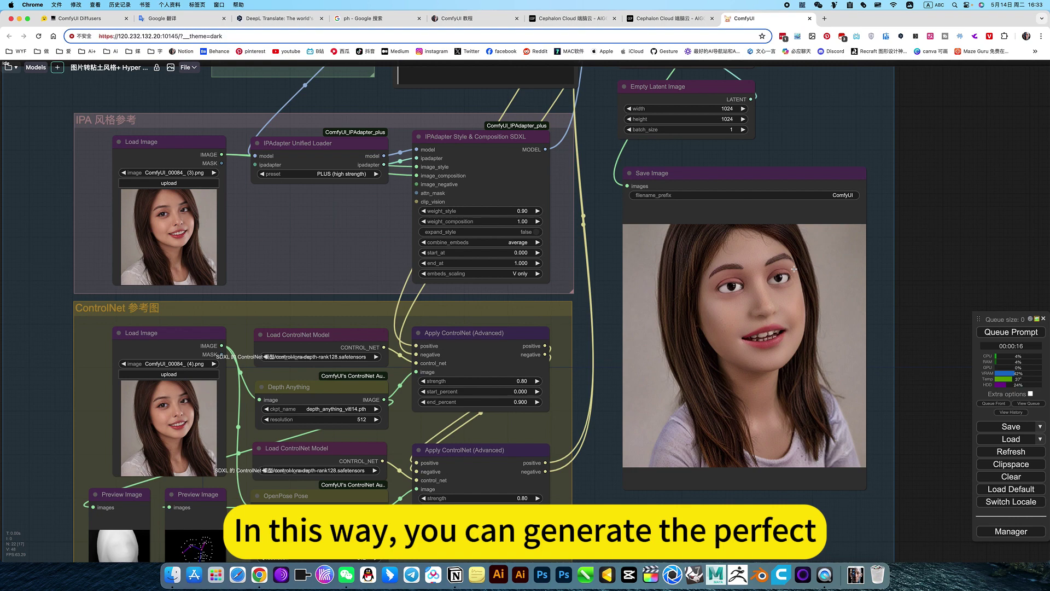
scroll(777, 298, "up", 3)
scroll(714, 318, "down", 10)
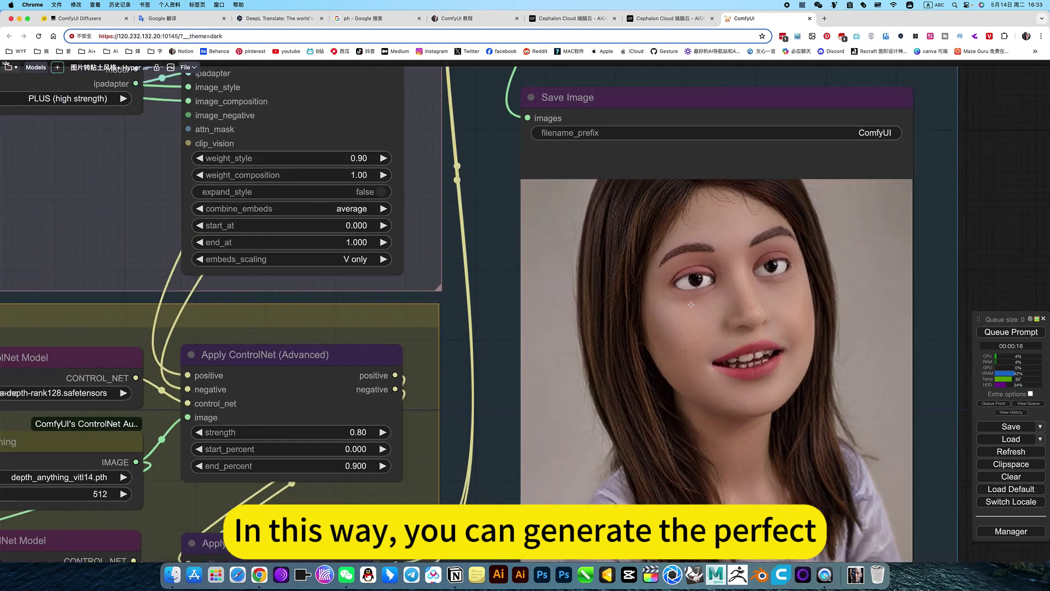
scroll(758, 310, "left", 5)
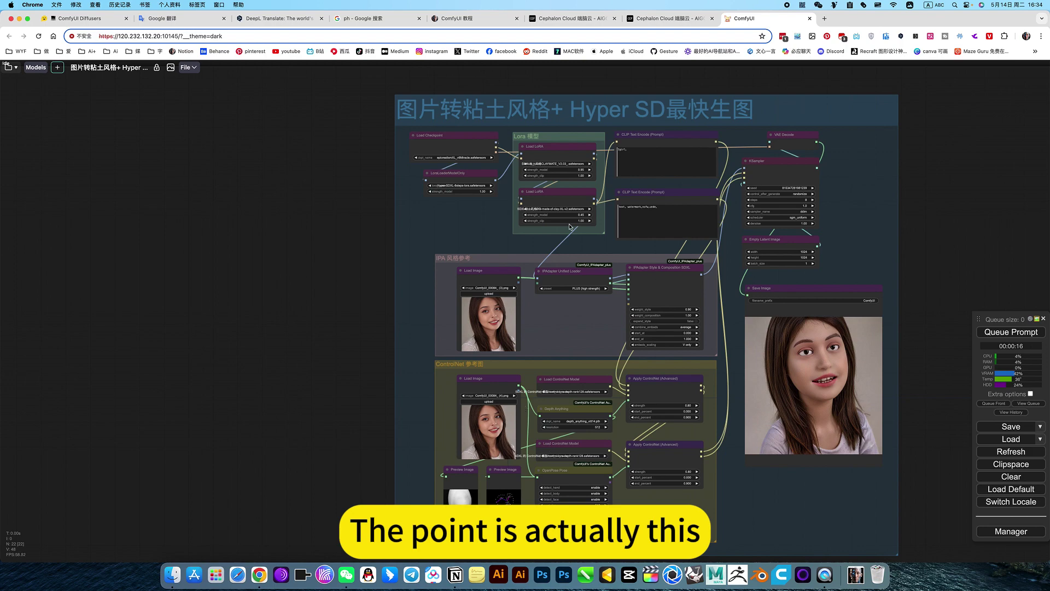
Bypass the LoraLoaderModelOnly node holding Hyper-SDXL-8steps-lora.safetensors.
scroll(561, 152, "up", 5)
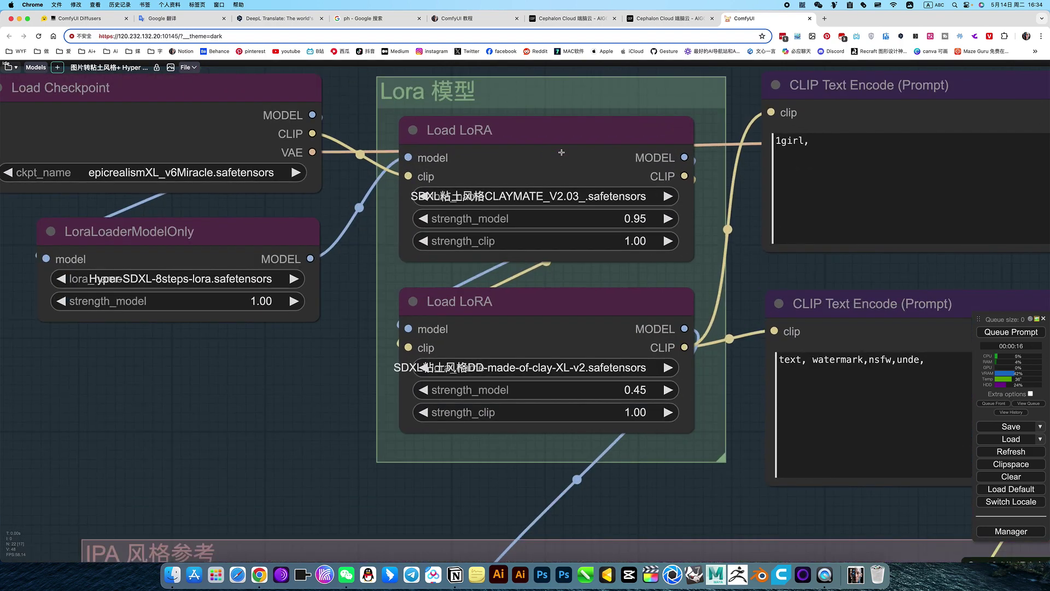
scroll(416, 328, "up", 5)
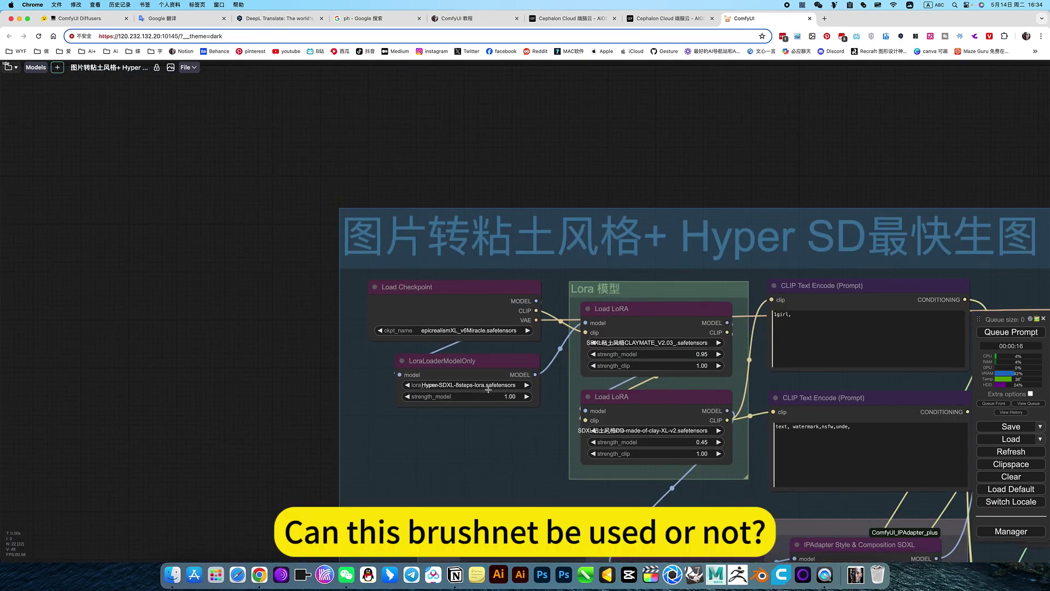
scroll(452, 434, "right", 5)
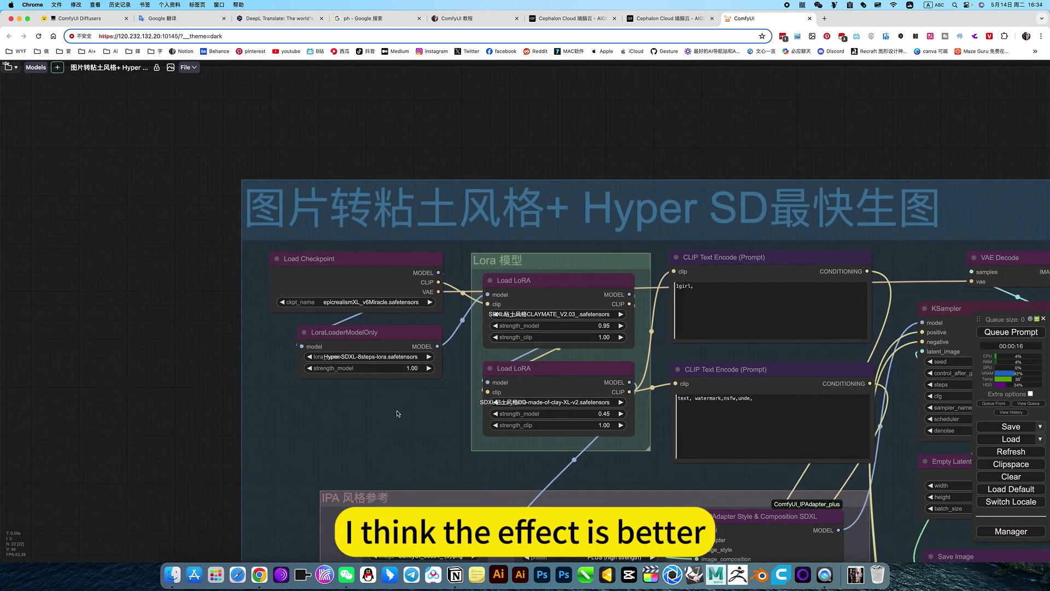
left_click(389, 343)
right_click(389, 343)
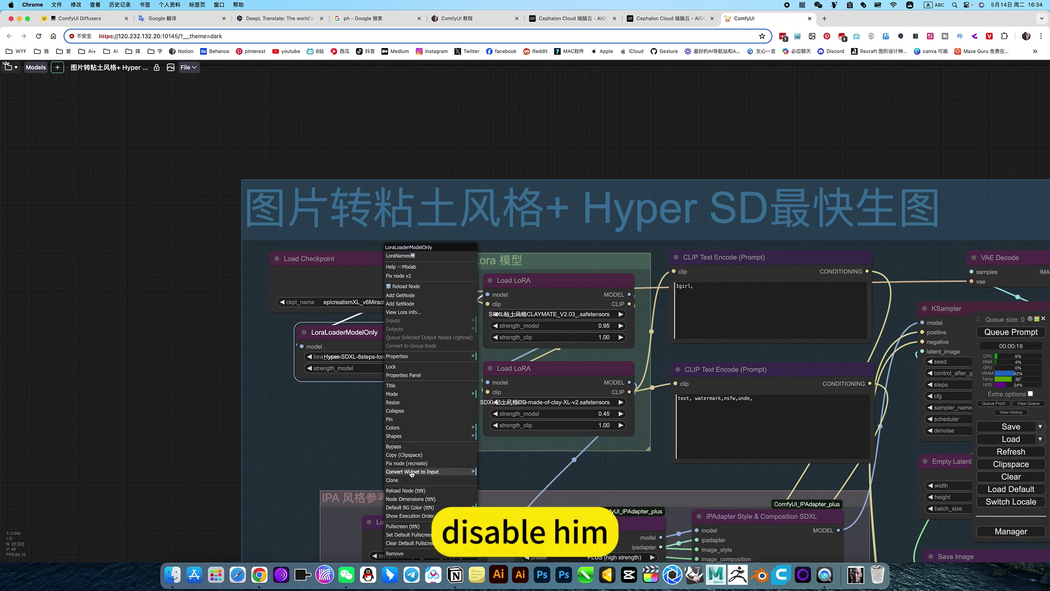
left_click(395, 446)
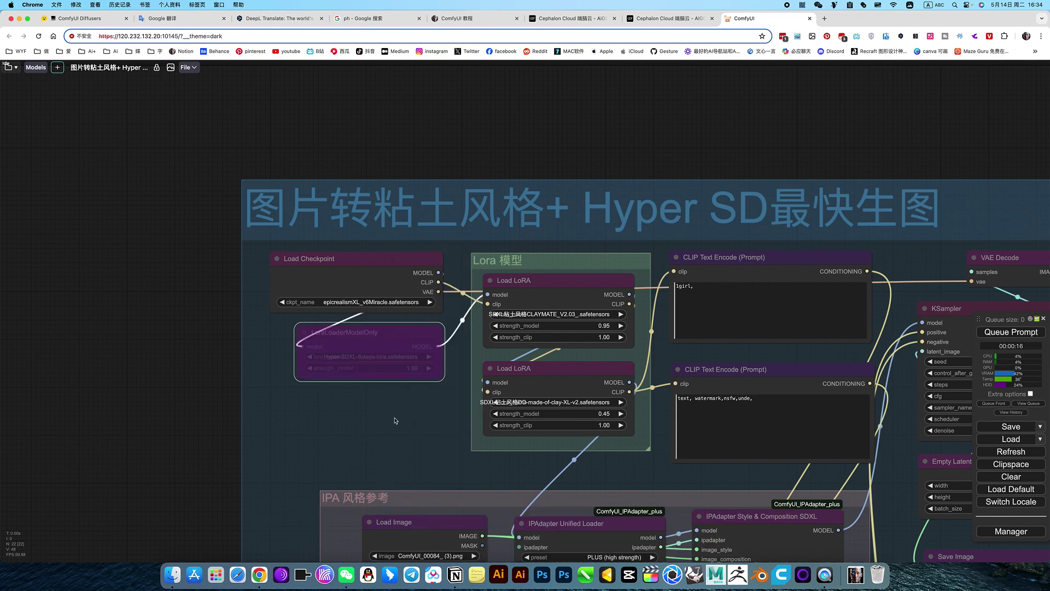
Switch the Load Checkpoint model from epicrealismXL to dreamshaperXL_v21TurboDPMSDE.safetensors.
left_click(384, 304)
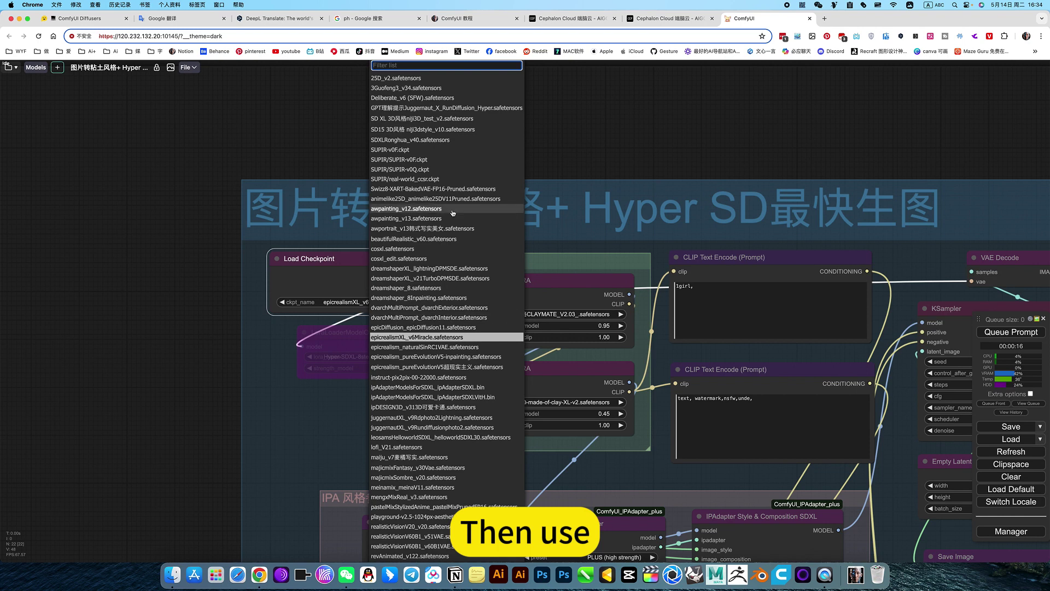
left_click(432, 278)
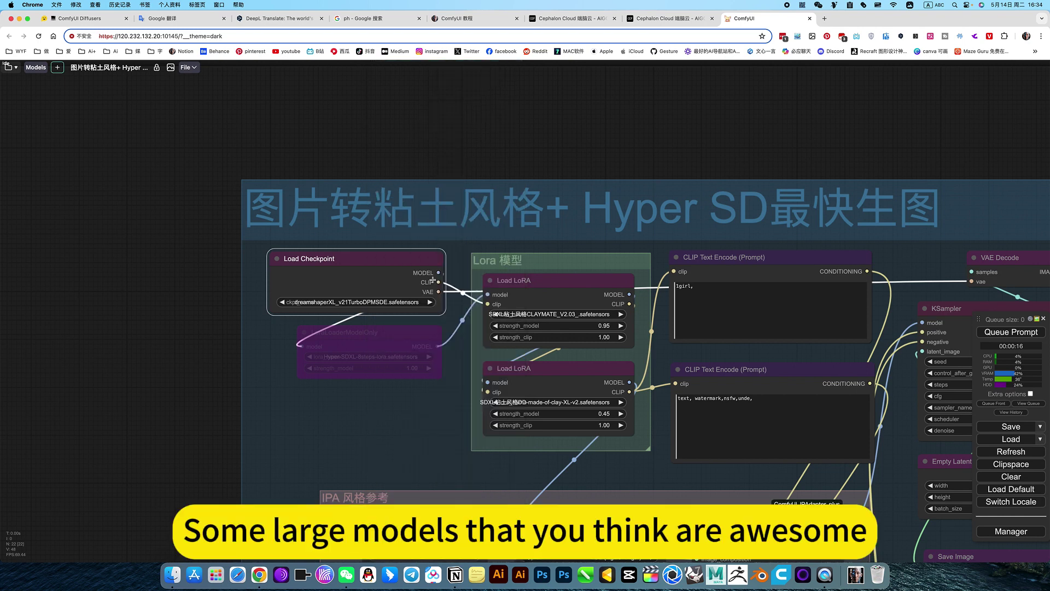
left_click_drag(577, 347, 305, 260)
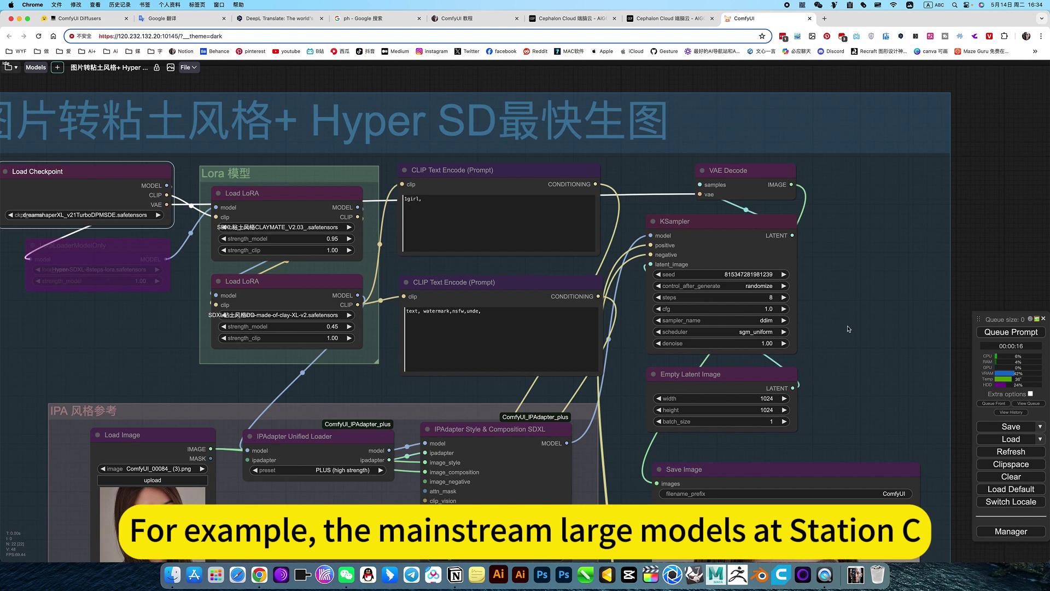
Set the KSampler sampler to dpmpp_sde and the scheduler to karras.
left_click_drag(801, 320, 736, 289)
left_click(703, 301)
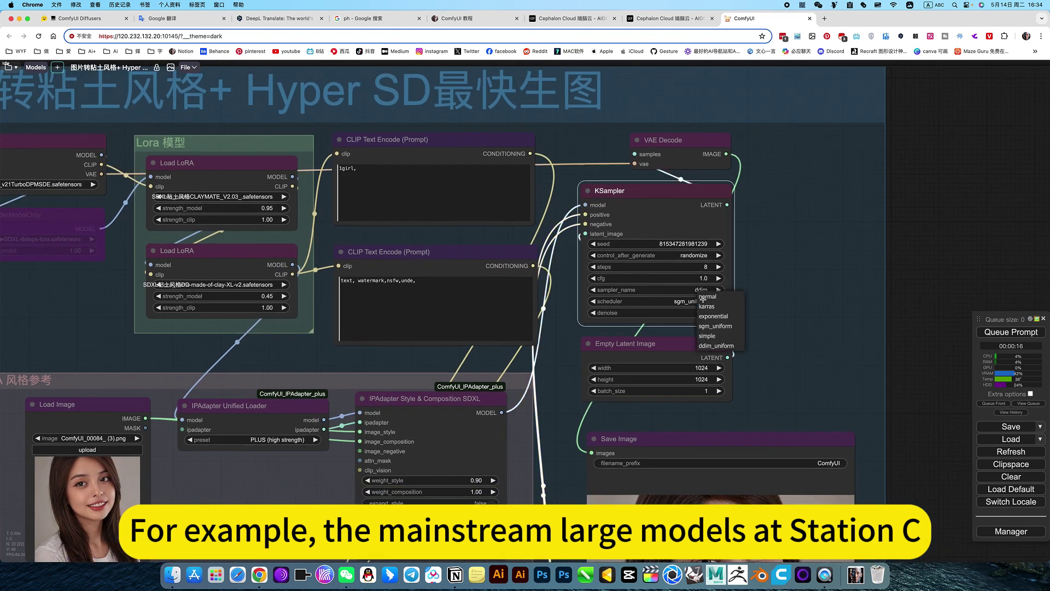
left_click(729, 332)
left_click(703, 291)
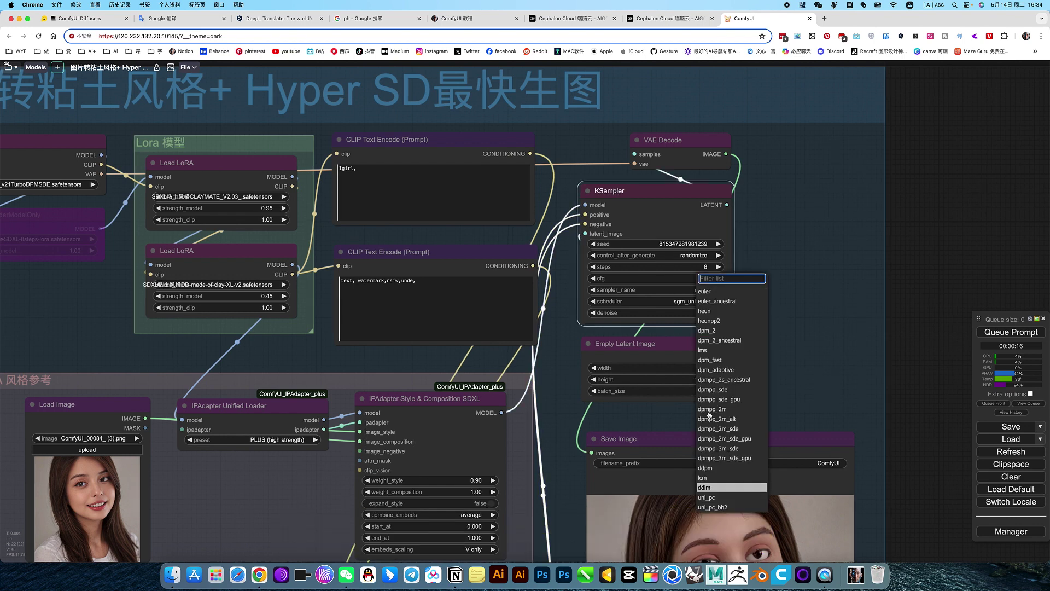
left_click(709, 389)
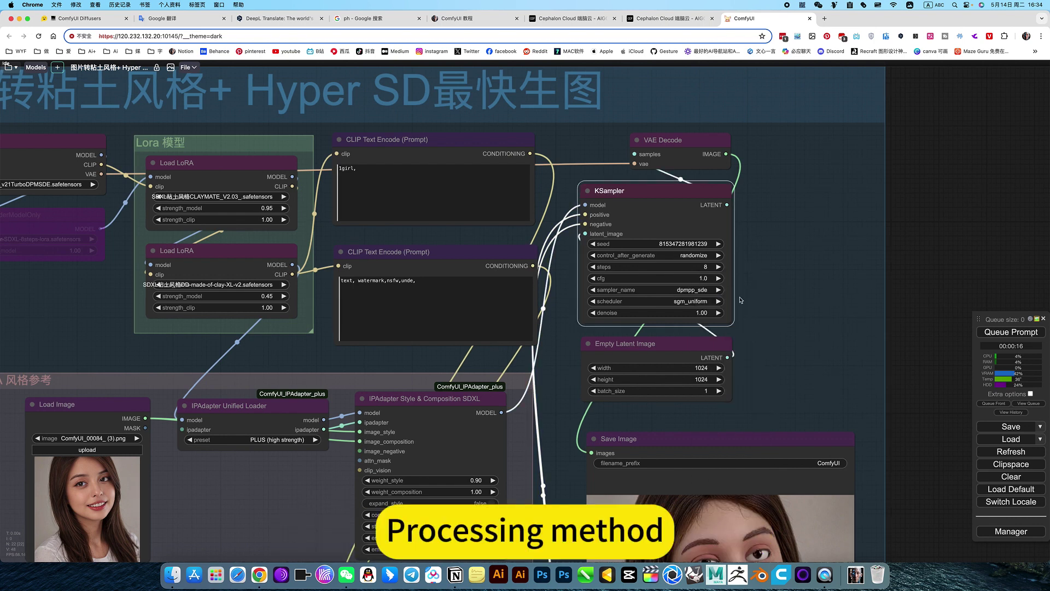
left_click(698, 302)
left_click(716, 315)
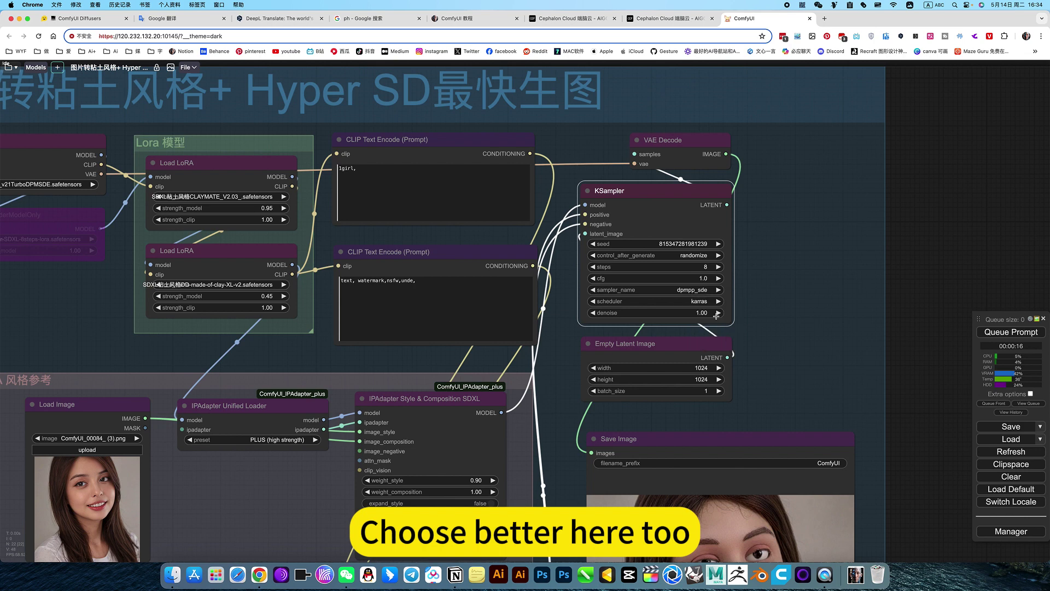
Set the KSampler cfg to 3.0 and steps to 35.
left_click(704, 279)
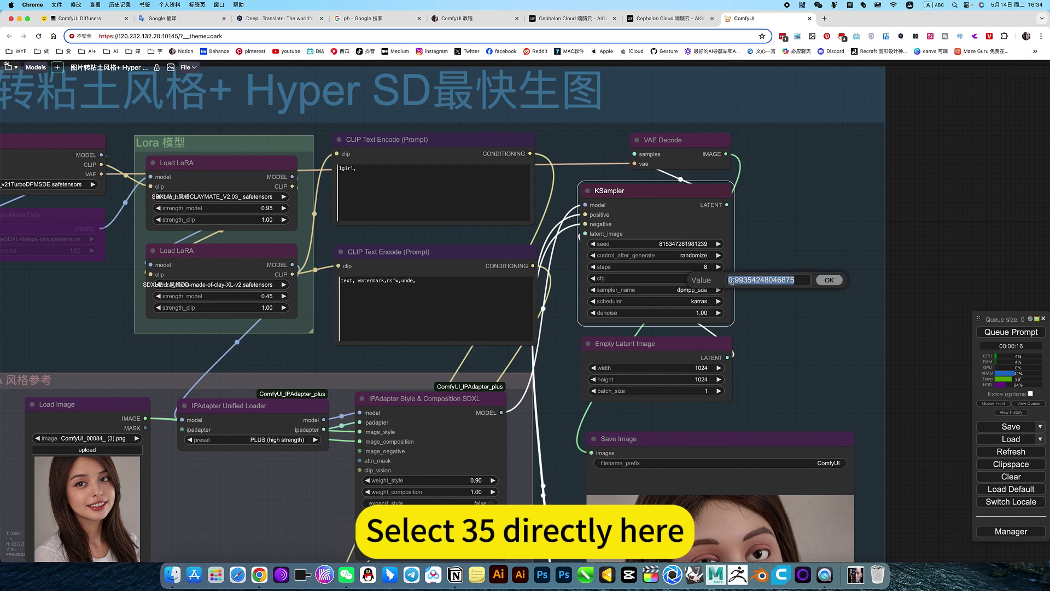
type("3")
key("Return")
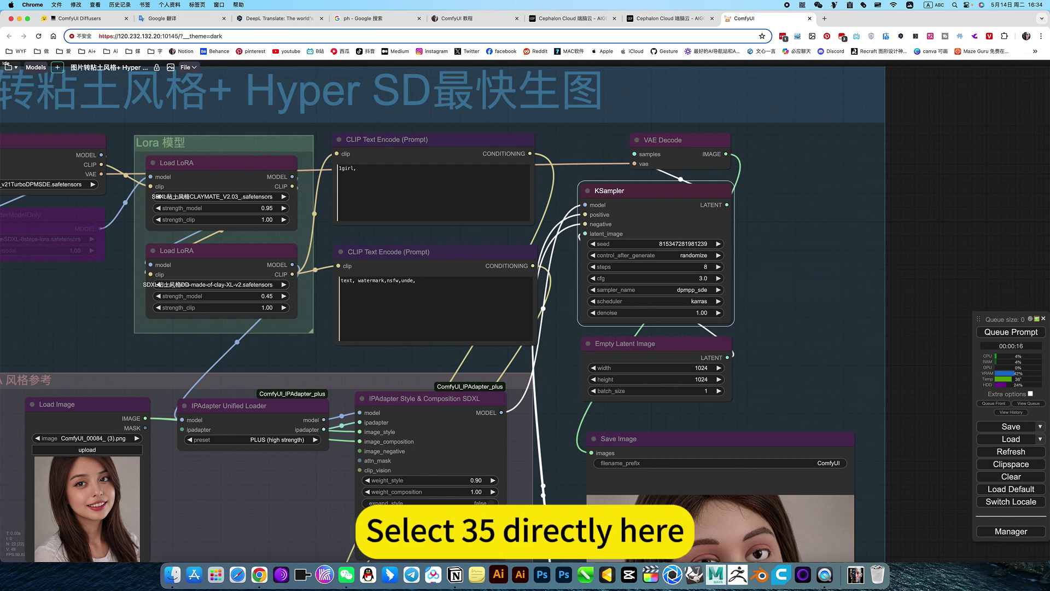
left_click(706, 267)
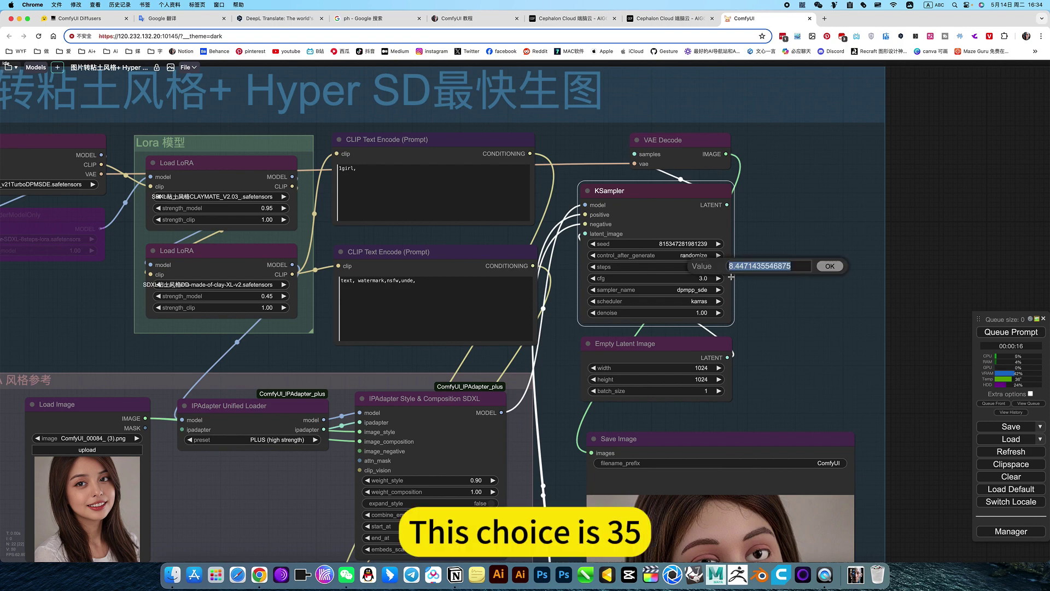
type("35")
key("Return")
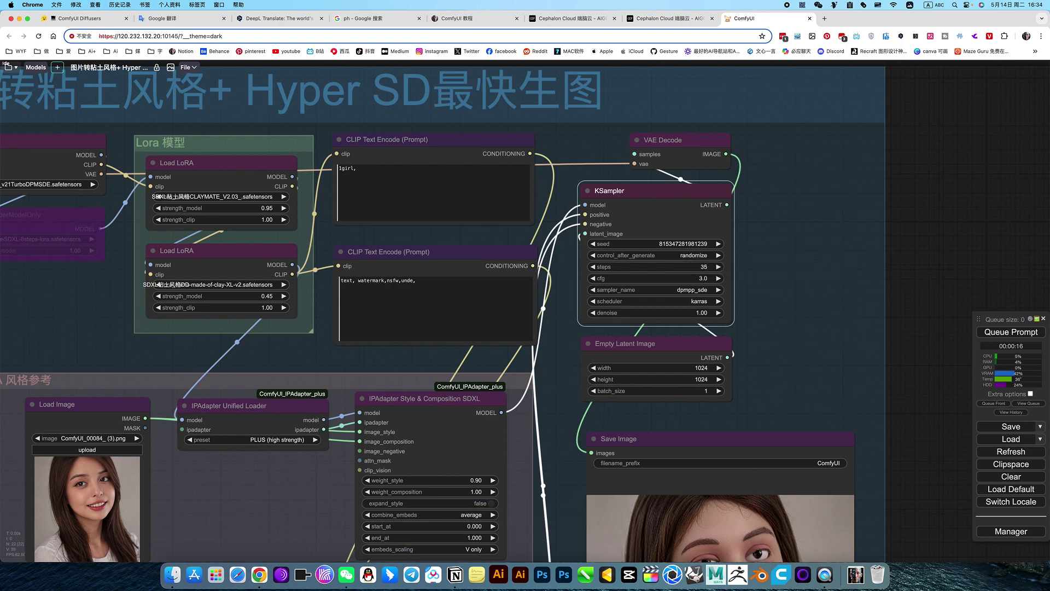
scroll(806, 319, "down", 5)
Queue a generation with the DreamShaper Turbo settings and let it reach about 37%.
scroll(806, 318, "down", 5)
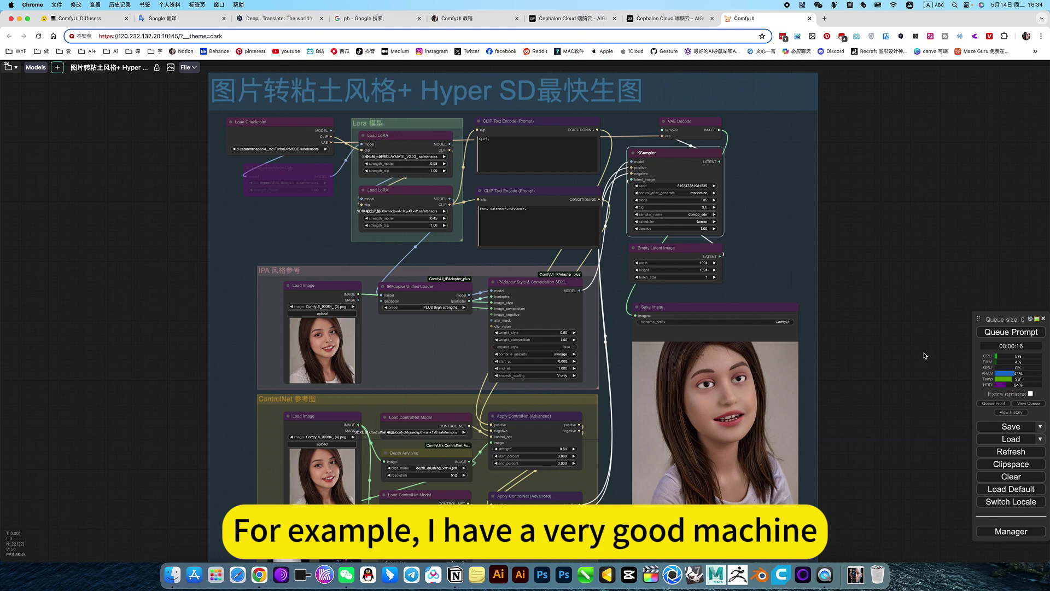
scroll(902, 367, "down", 1)
left_click(1011, 332)
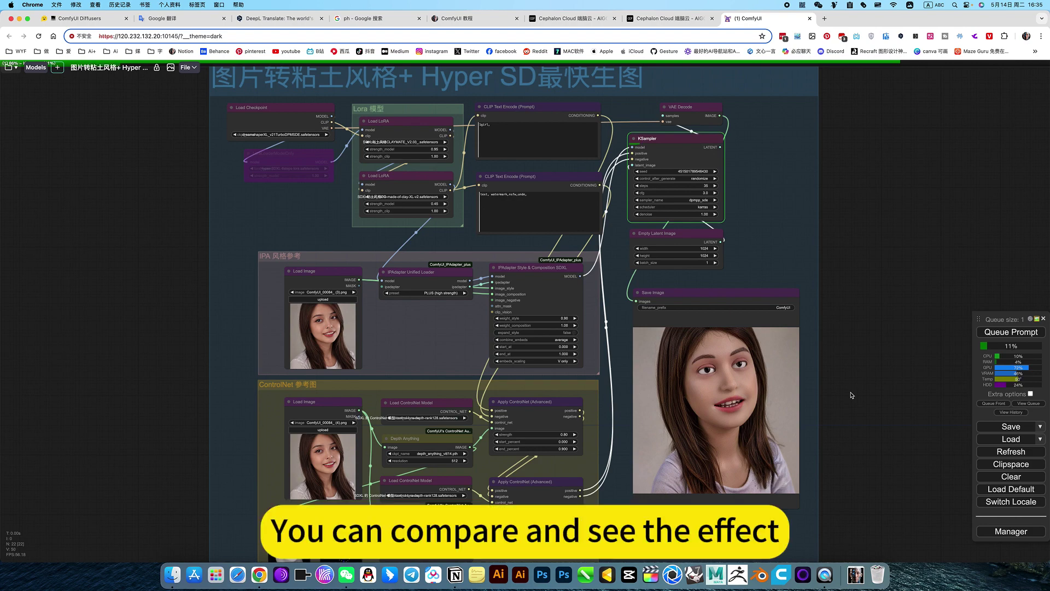
scroll(766, 421, "up", 9)
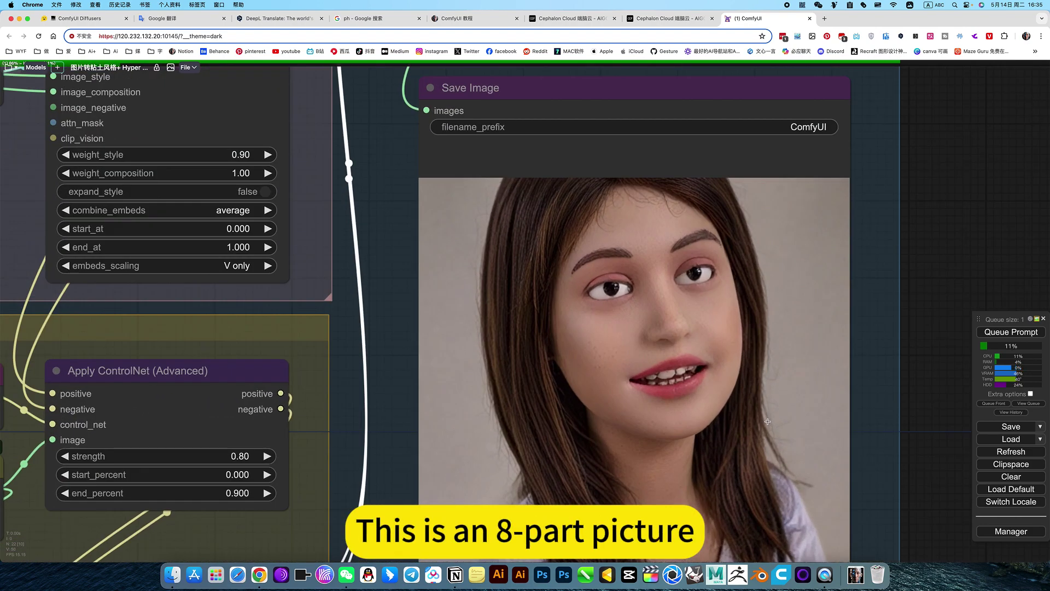
scroll(820, 424, "down", 5)
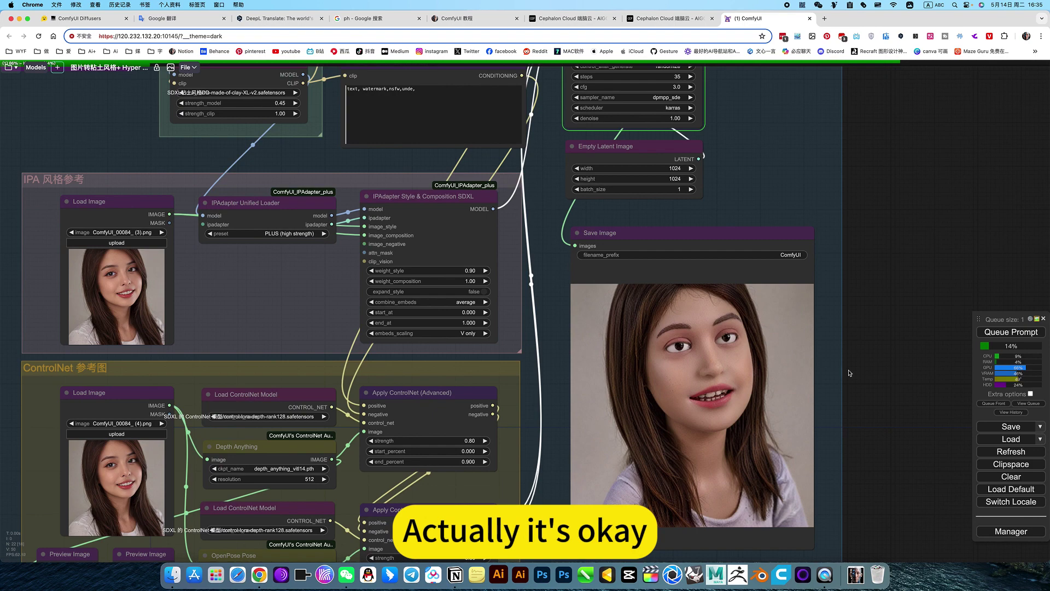
scroll(849, 373, "down", 4)
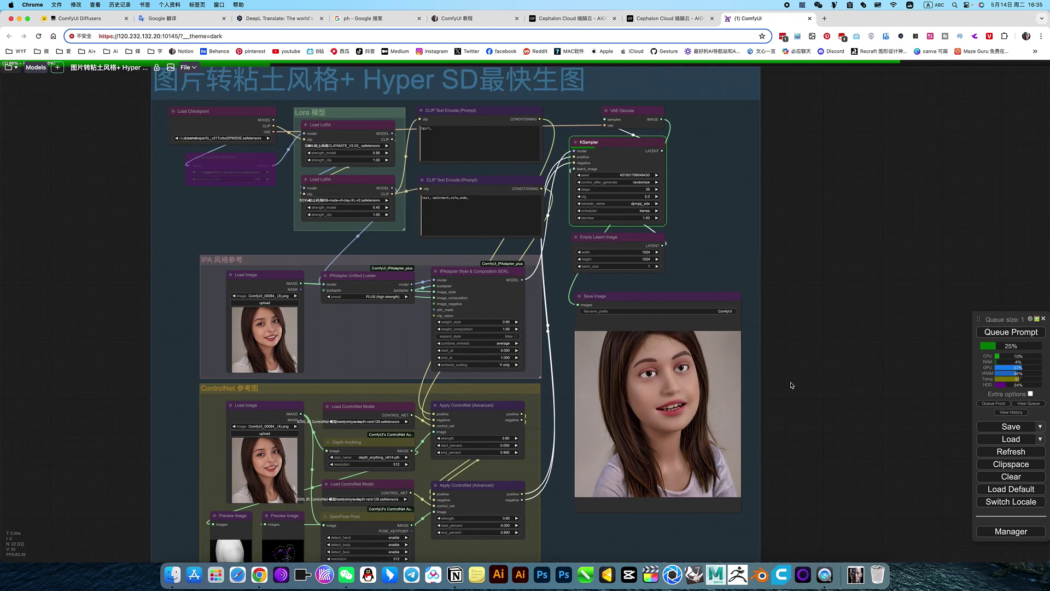
scroll(703, 439, "up", 7)
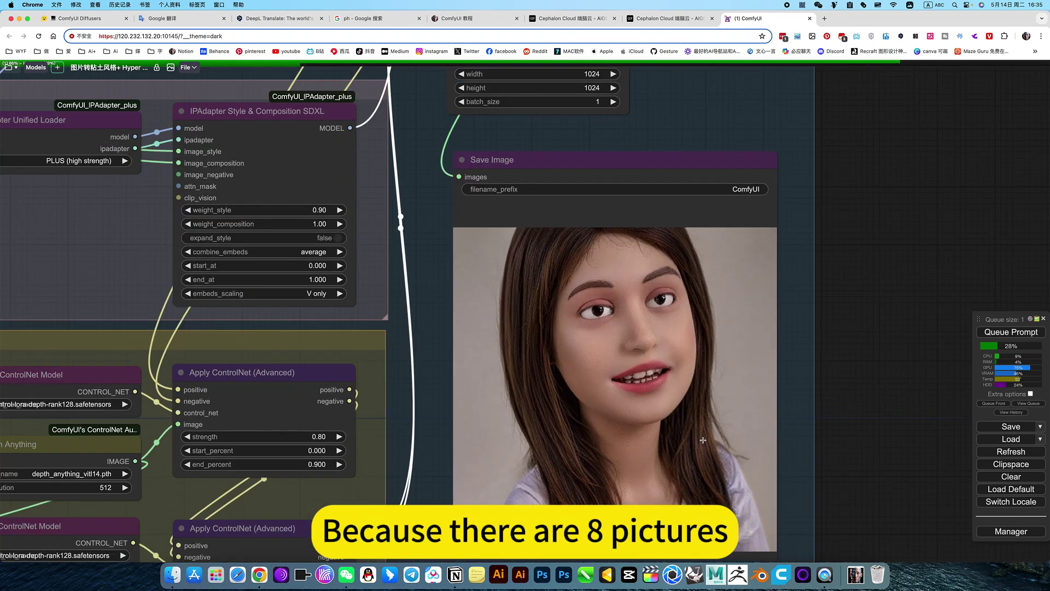
scroll(702, 440, "down", 5)
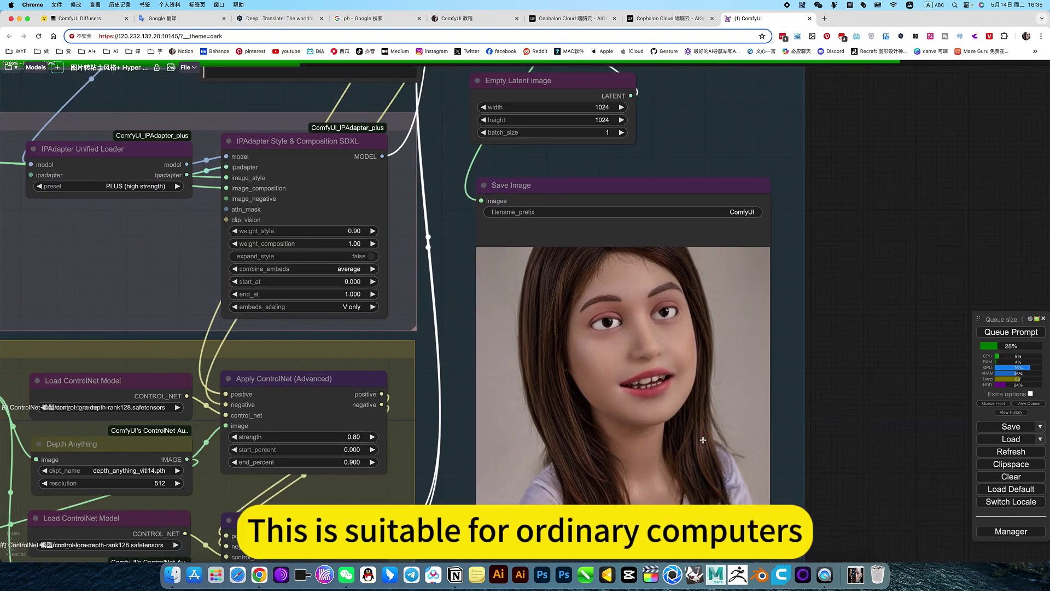
scroll(702, 439, "up", 2)
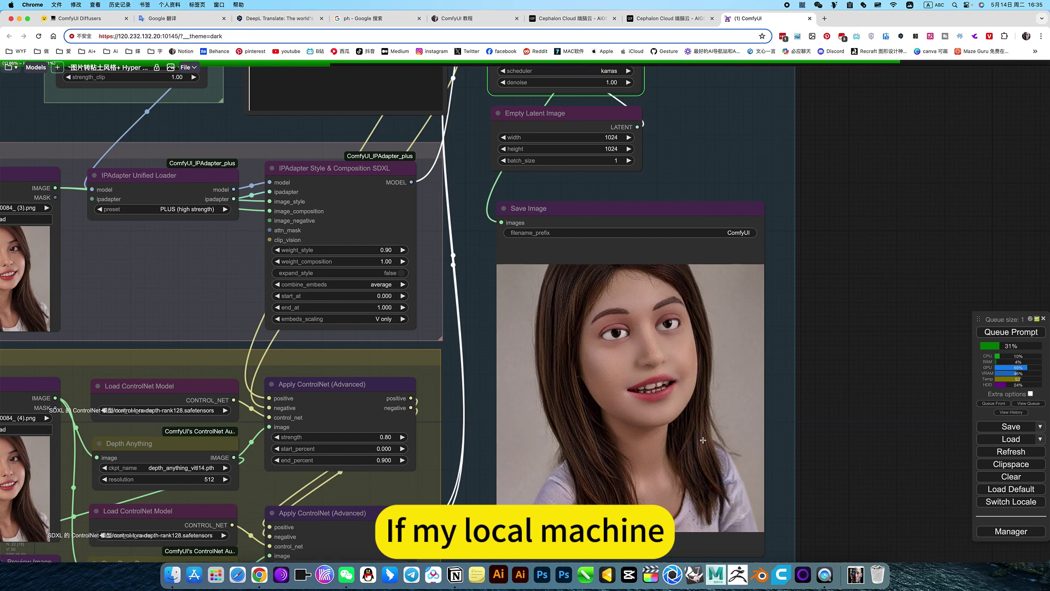
scroll(703, 440, "down", 3)
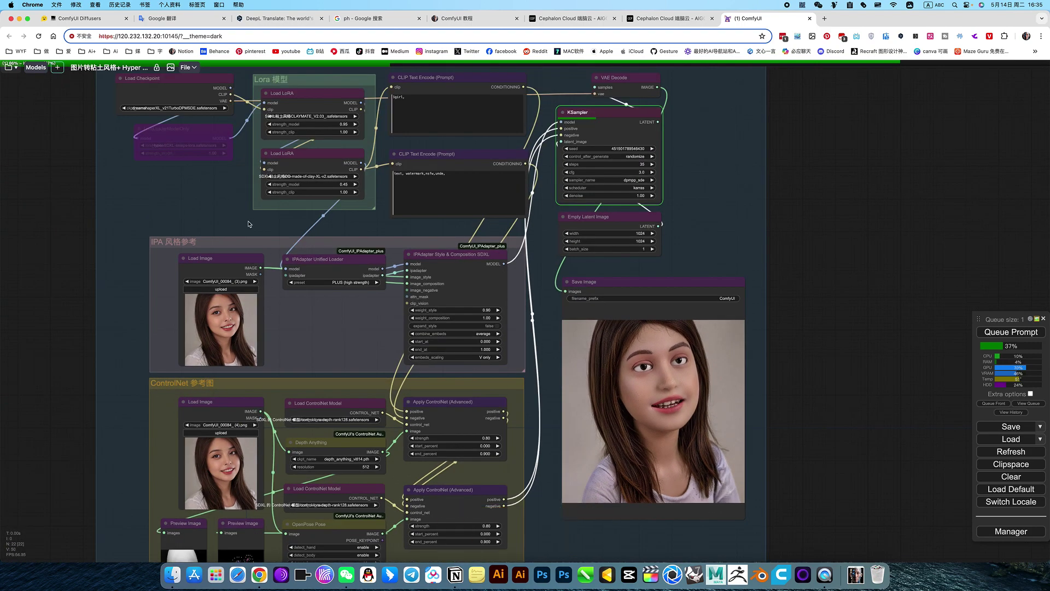
Inspect the finished, more realistic girl's portrait in the Save Image preview.
scroll(841, 344, "up", 2)
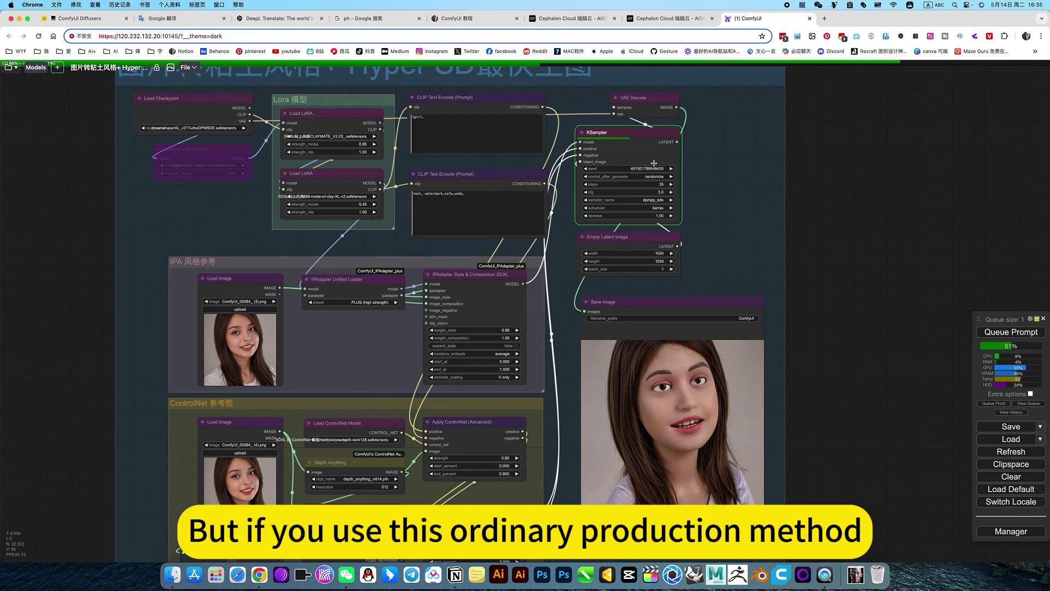
scroll(657, 190, "up", 6)
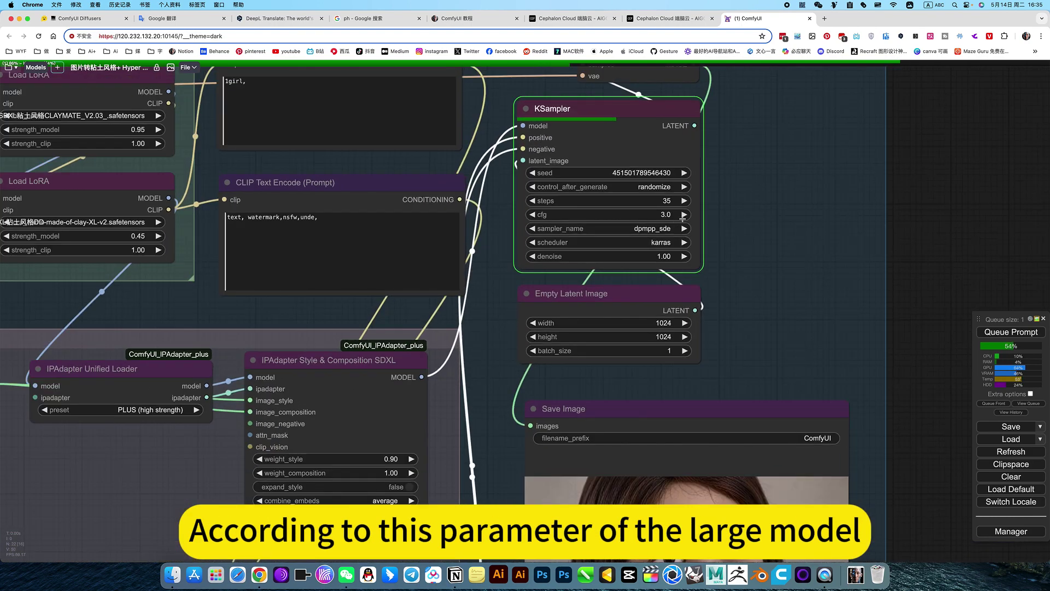
scroll(714, 266, "down", 5)
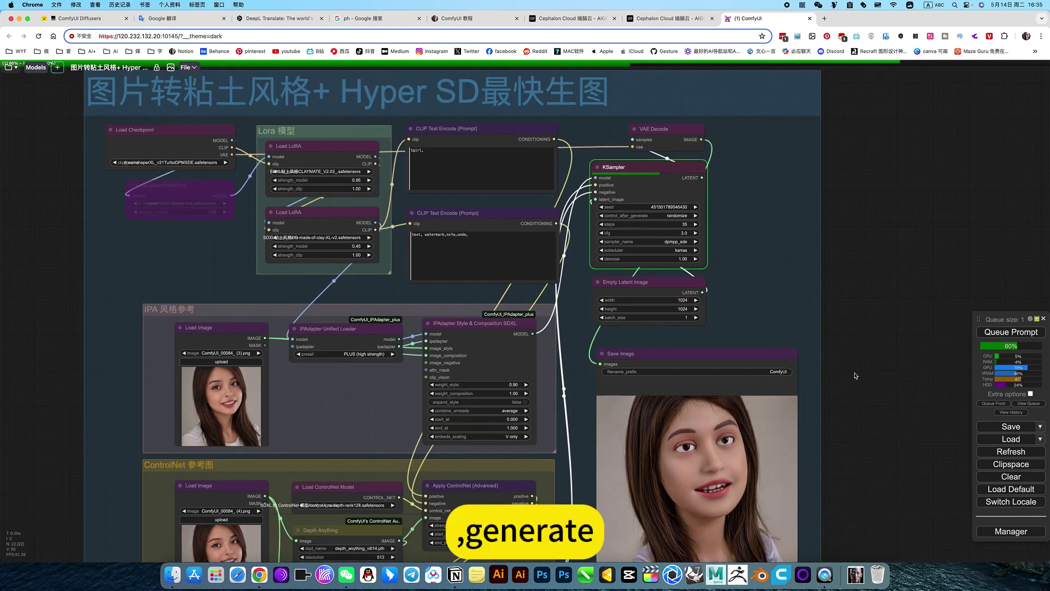
left_click_drag(850, 369, 832, 334)
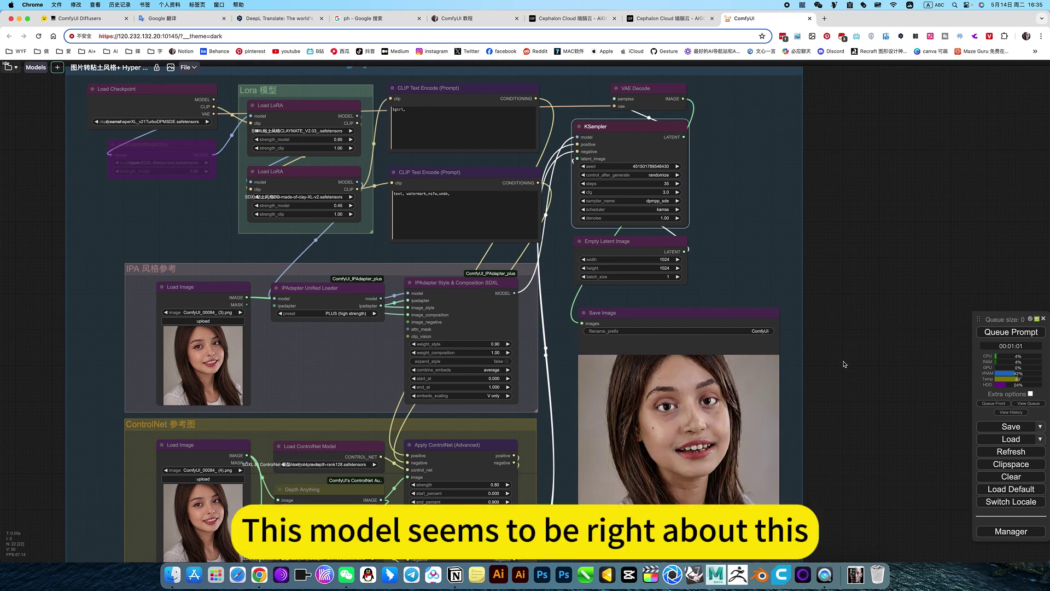
scroll(835, 361, "up", 5)
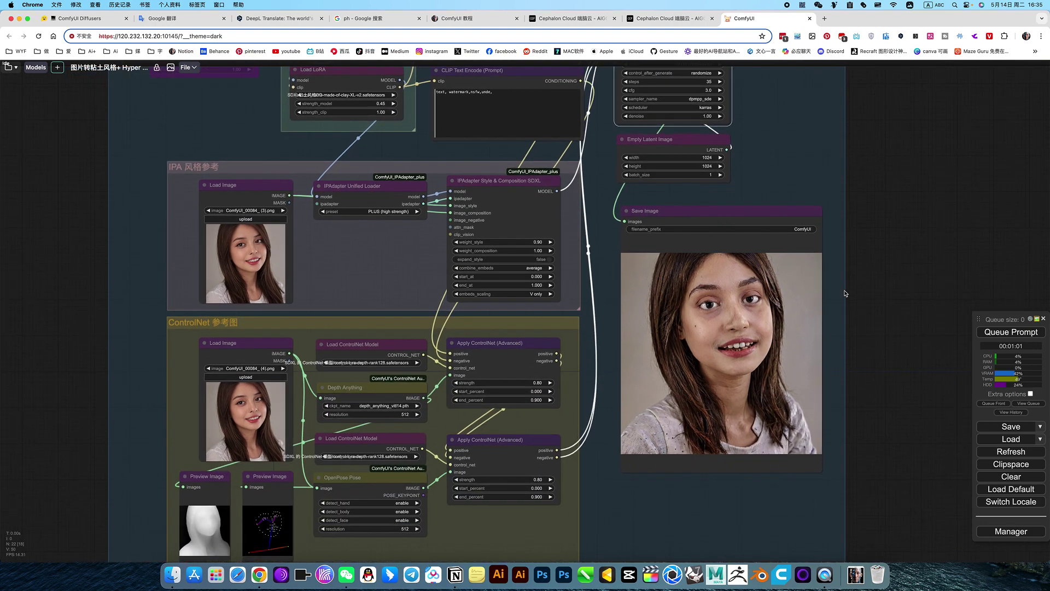
Switch the checkpoint to dreamshaper_8.safetensors and queue a new generation.
scroll(730, 328, "down", 4)
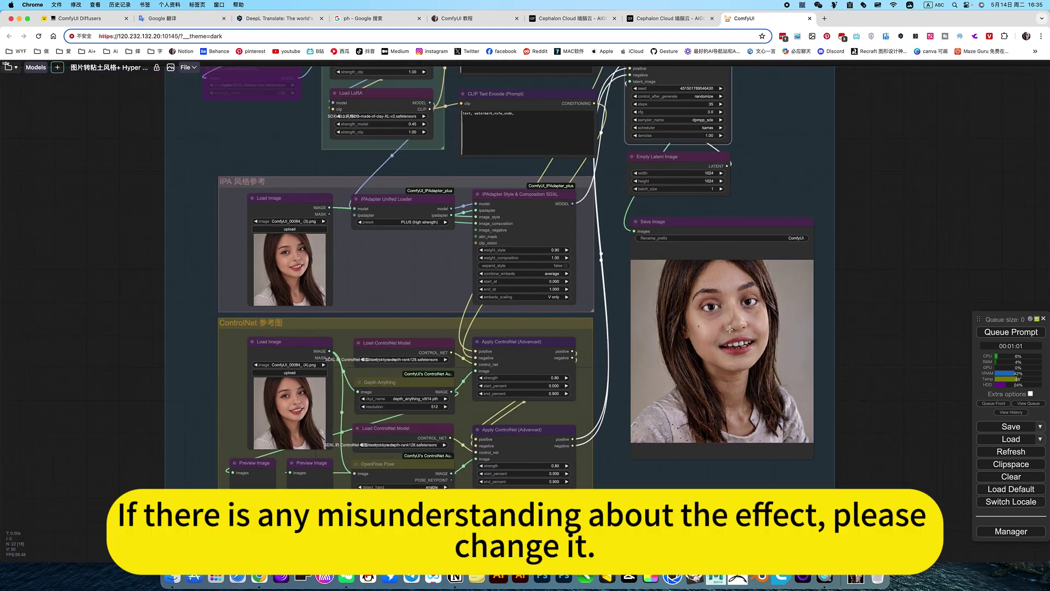
left_click_drag(886, 244, 918, 398)
scroll(303, 275, "up", 2)
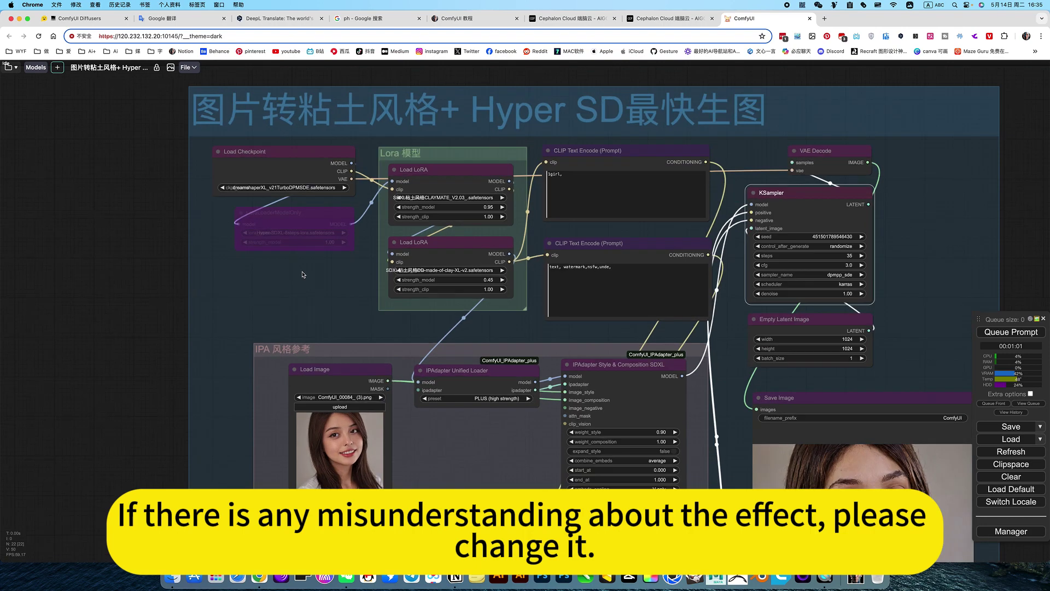
scroll(303, 274, "up", 3)
left_click(298, 158)
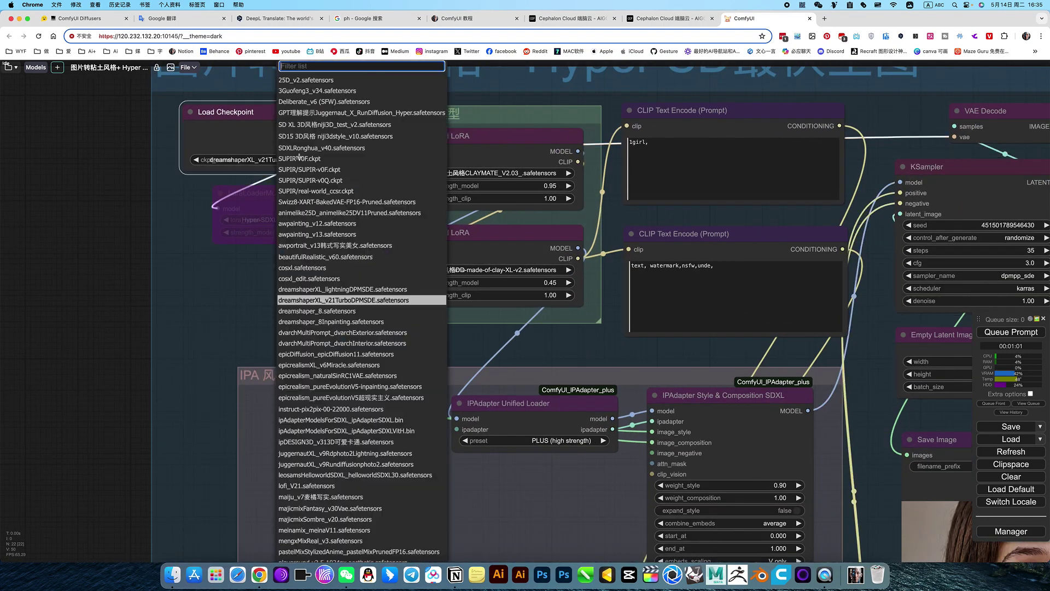
left_click(331, 313)
scroll(833, 345, "down", 5)
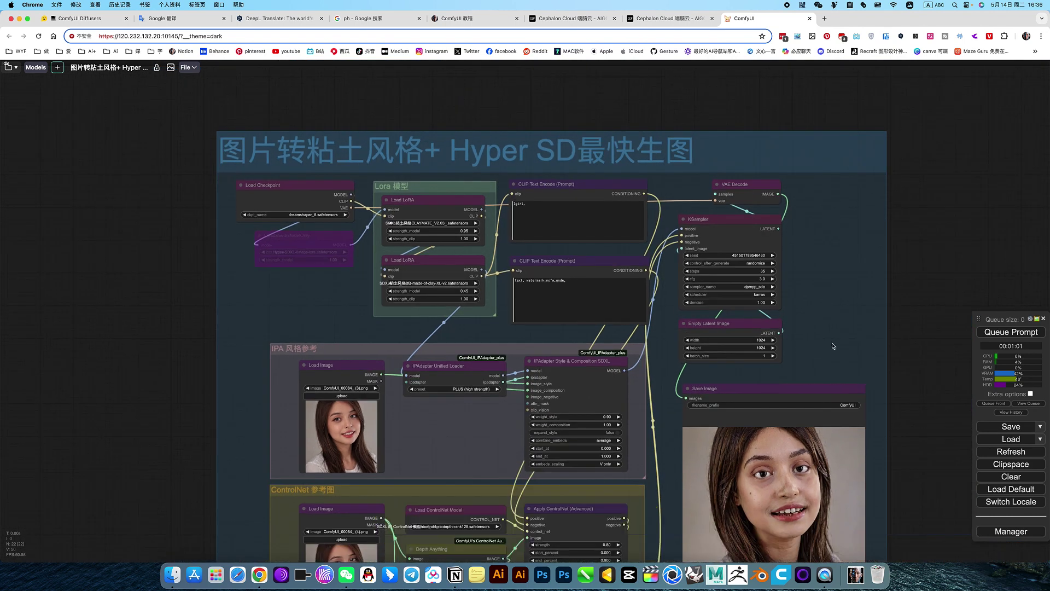
left_click(984, 333)
Dismiss the SDXL-only IPAdapter error and select juggernautXL_v9Rundiffusionphoto2.safetensors as the checkpoint.
left_click_drag(919, 347, 818, 307)
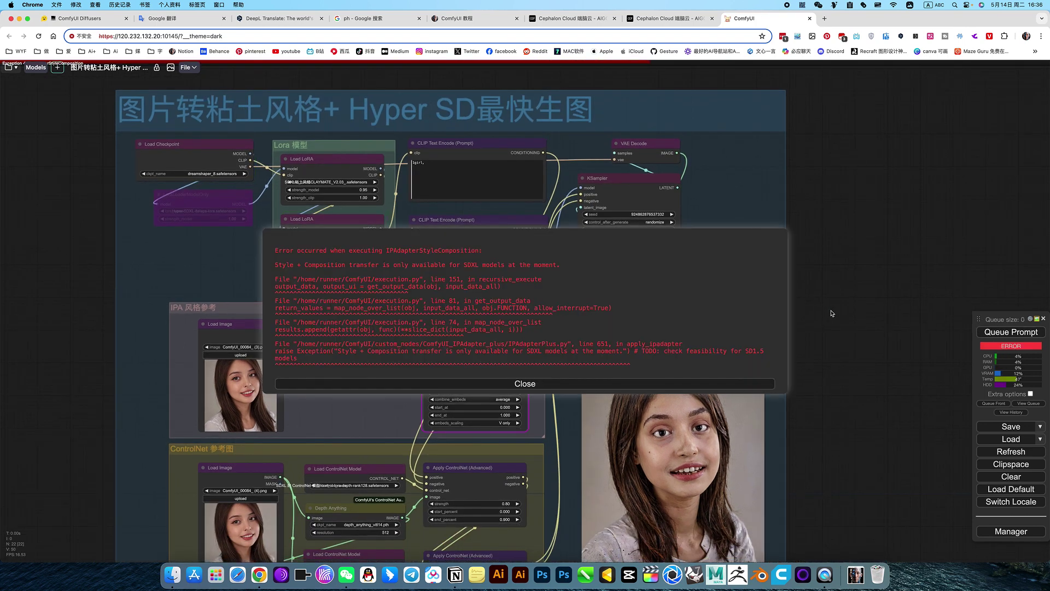
left_click(577, 383)
left_click_drag(230, 273, 480, 341)
left_click(483, 239)
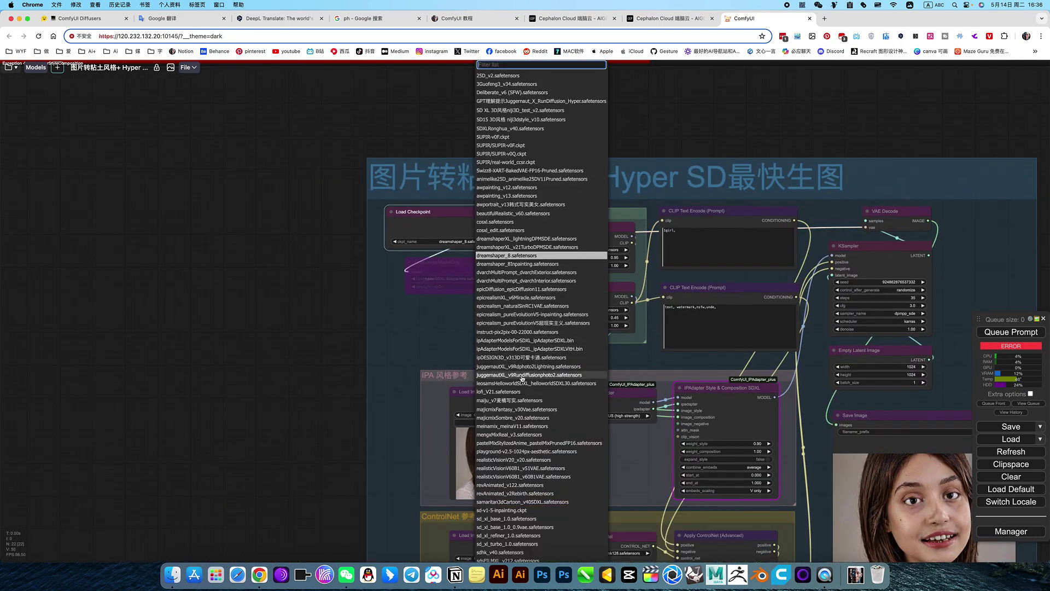
left_click(522, 375)
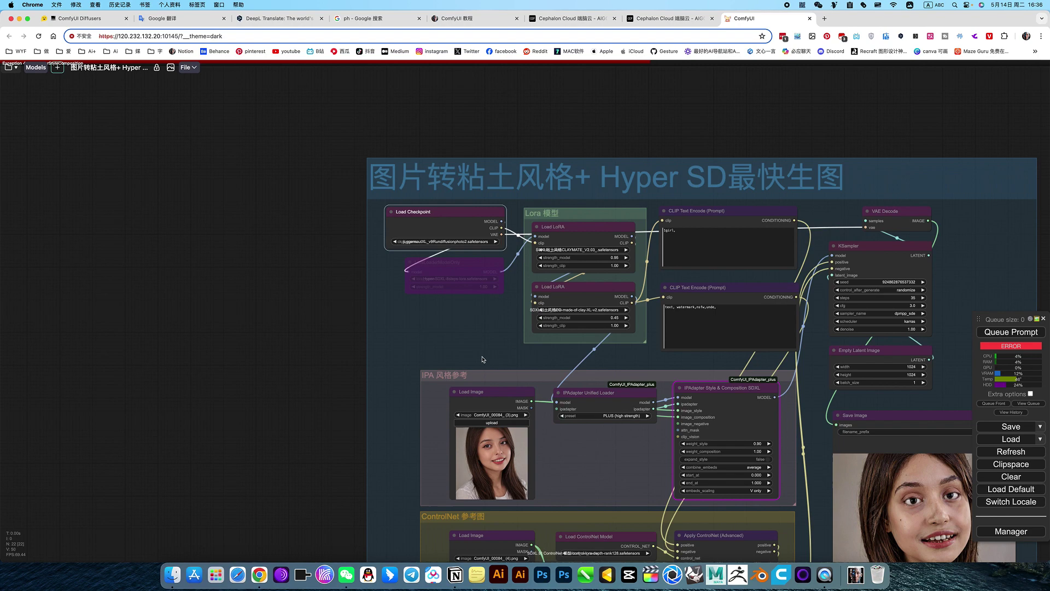
left_click(1021, 333)
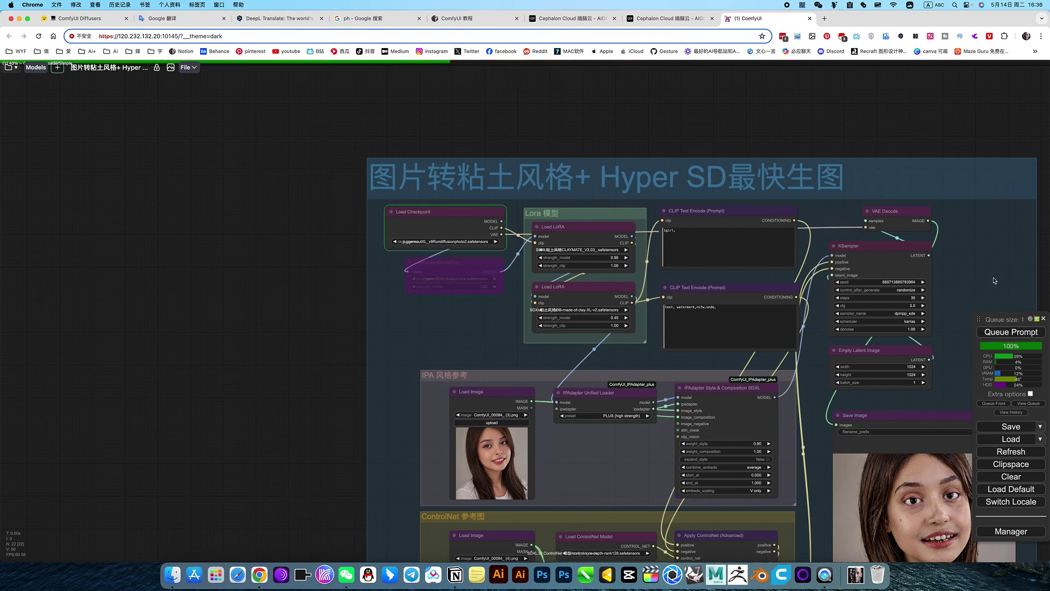
scroll(994, 281, "right", 10)
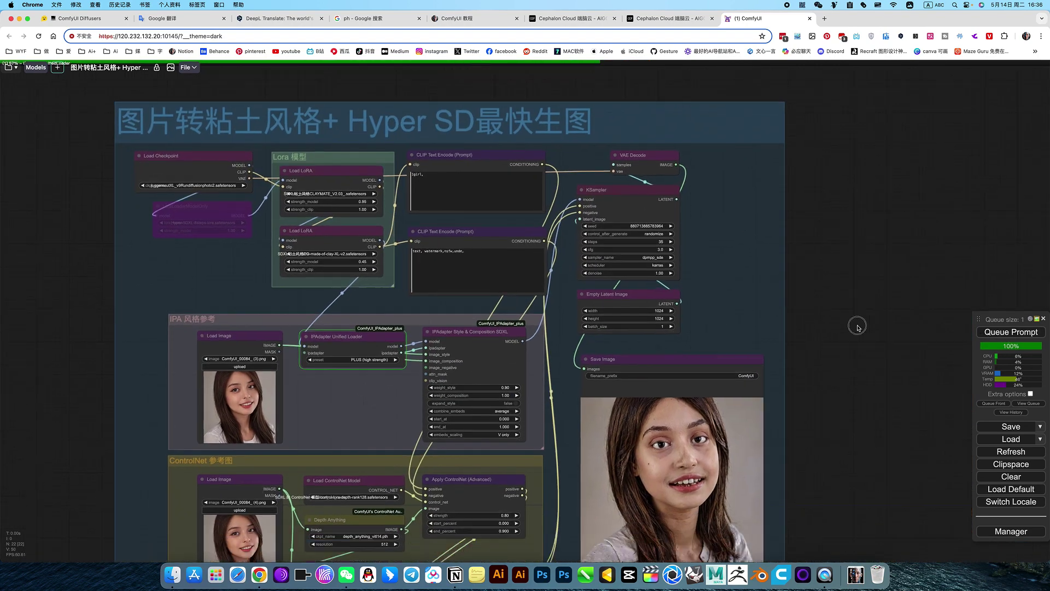
scroll(856, 327, "down", 5)
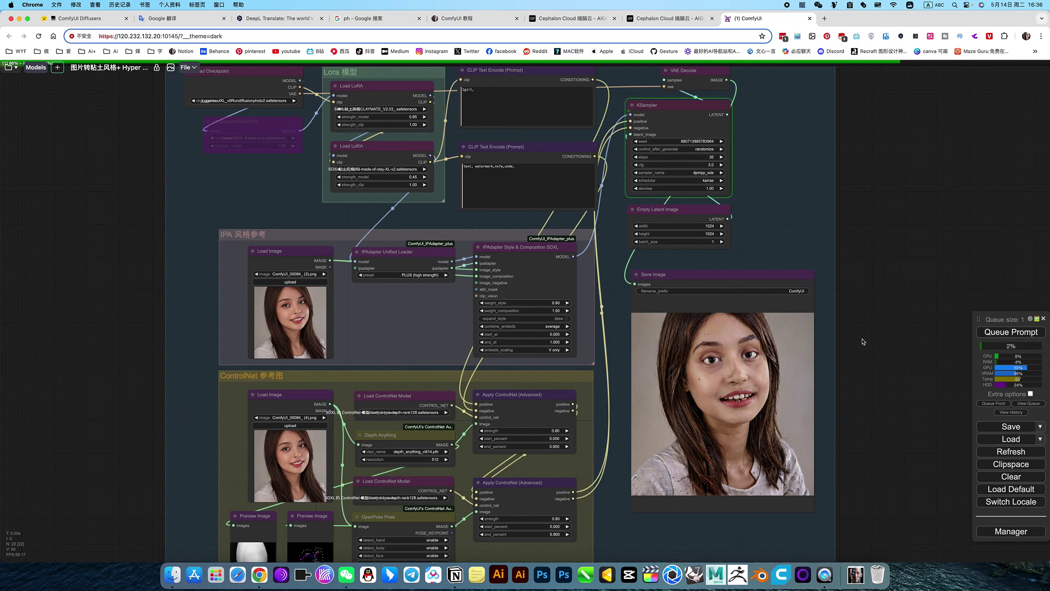
scroll(862, 366, "up", 5)
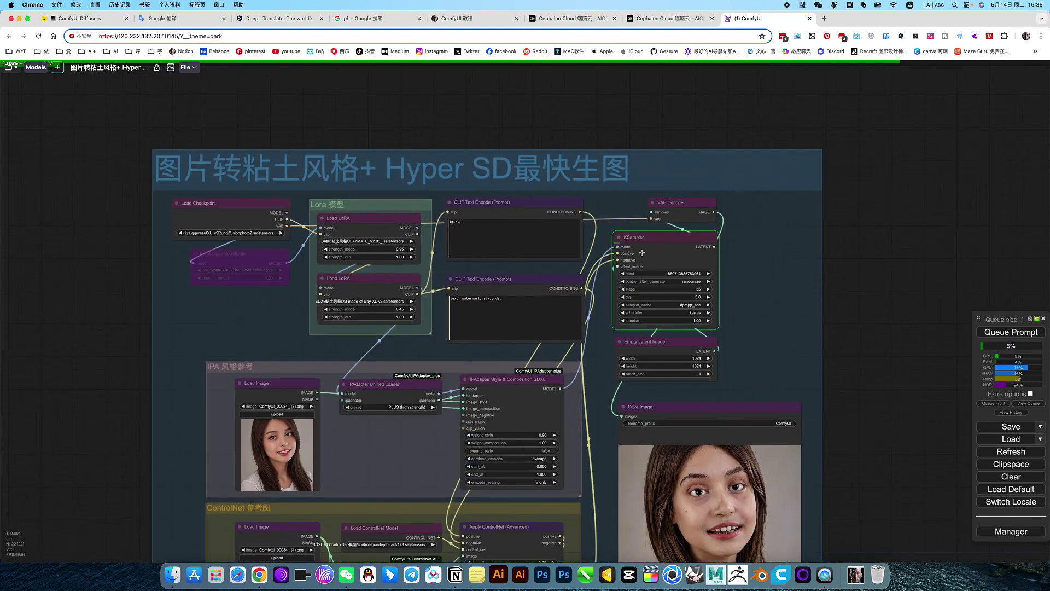
scroll(642, 252, "up", 6)
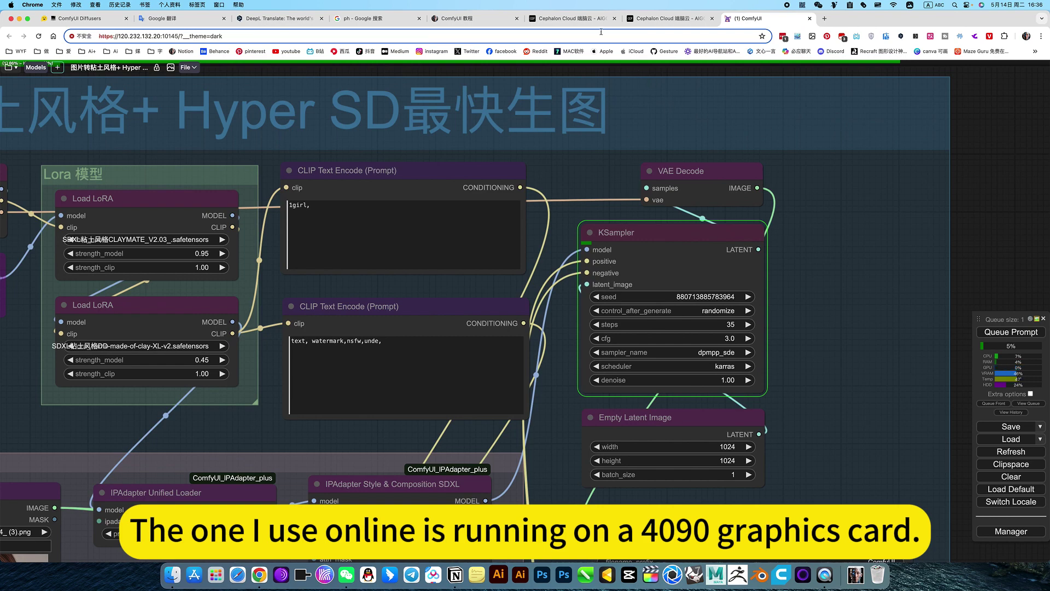
left_click(571, 18)
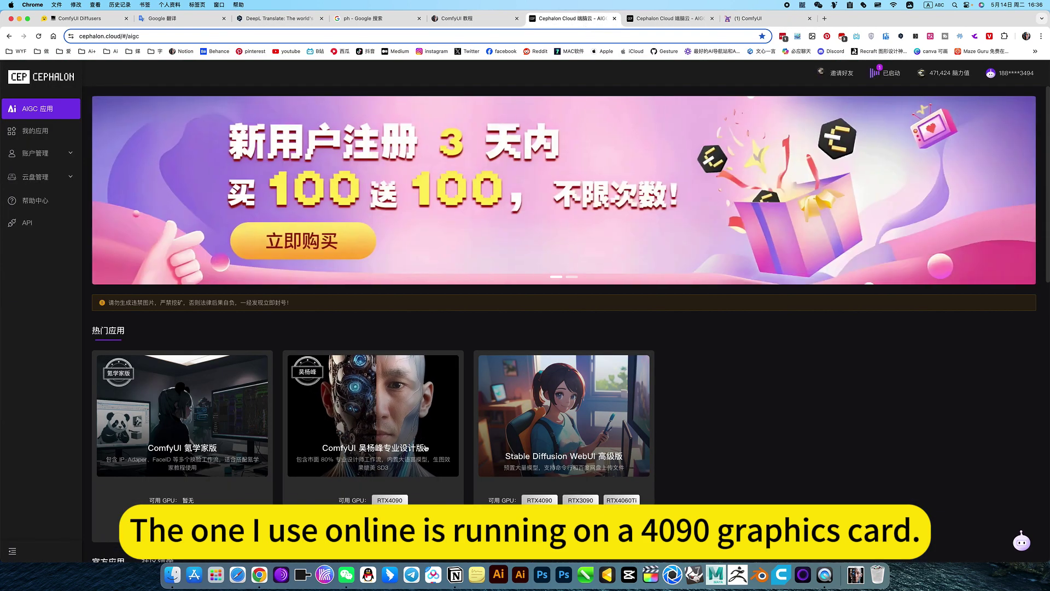
left_click(766, 18)
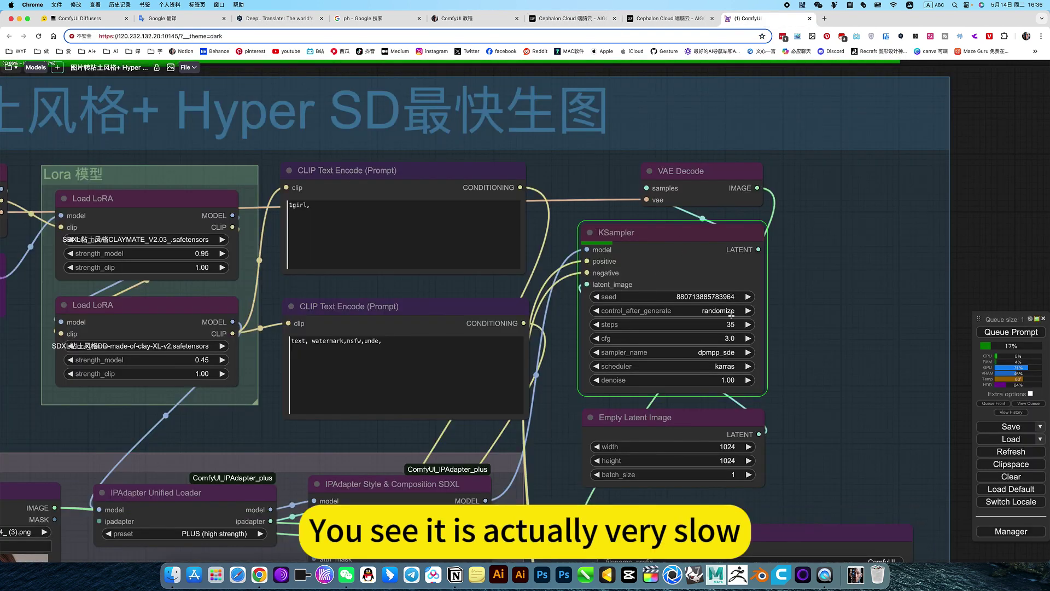
scroll(828, 368, "down", 5)
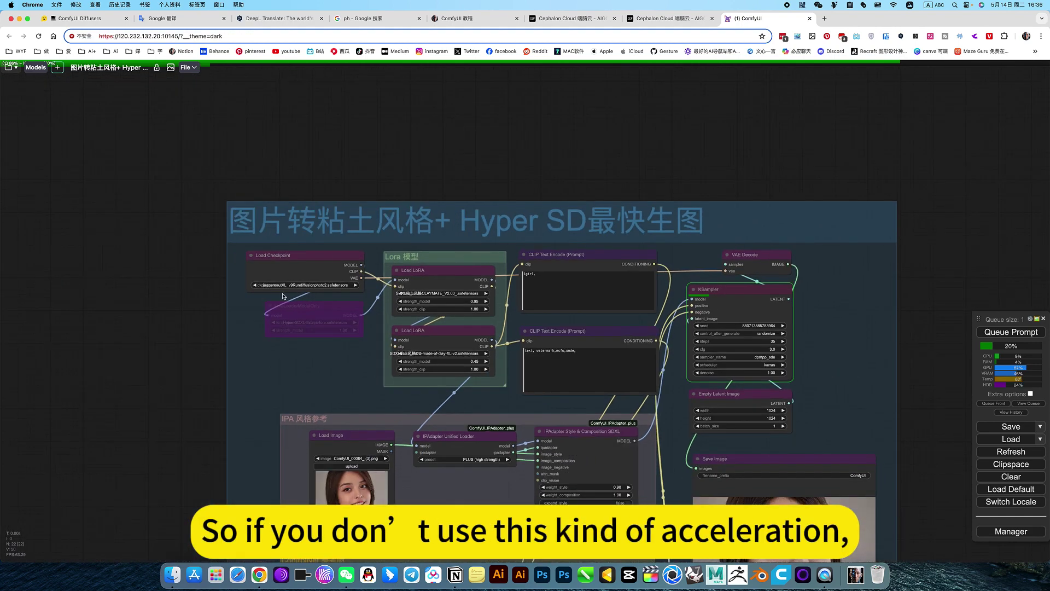
scroll(283, 296, "up", 10)
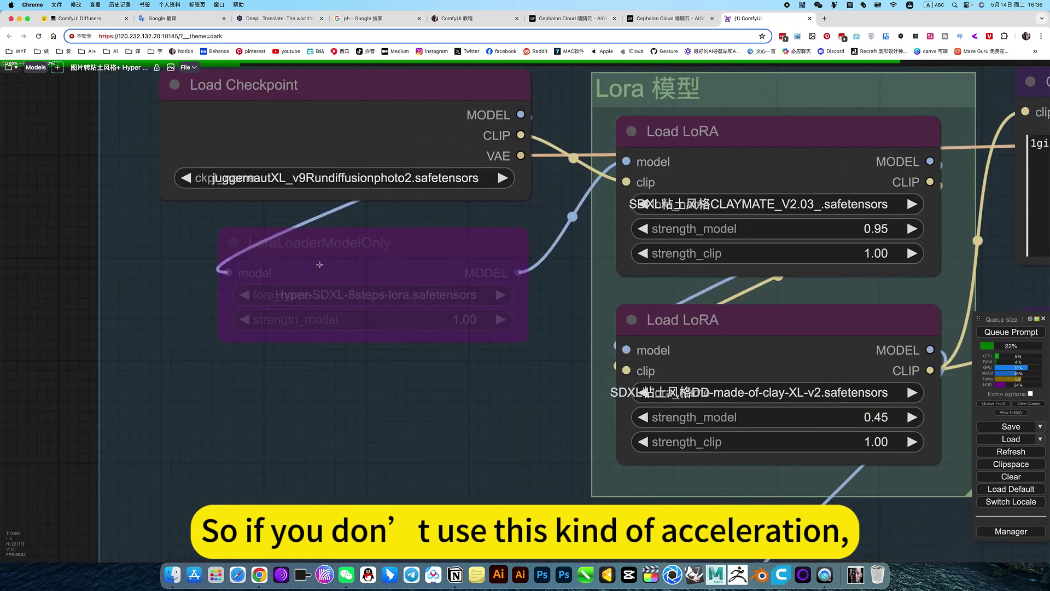
scroll(451, 327, "down", 10)
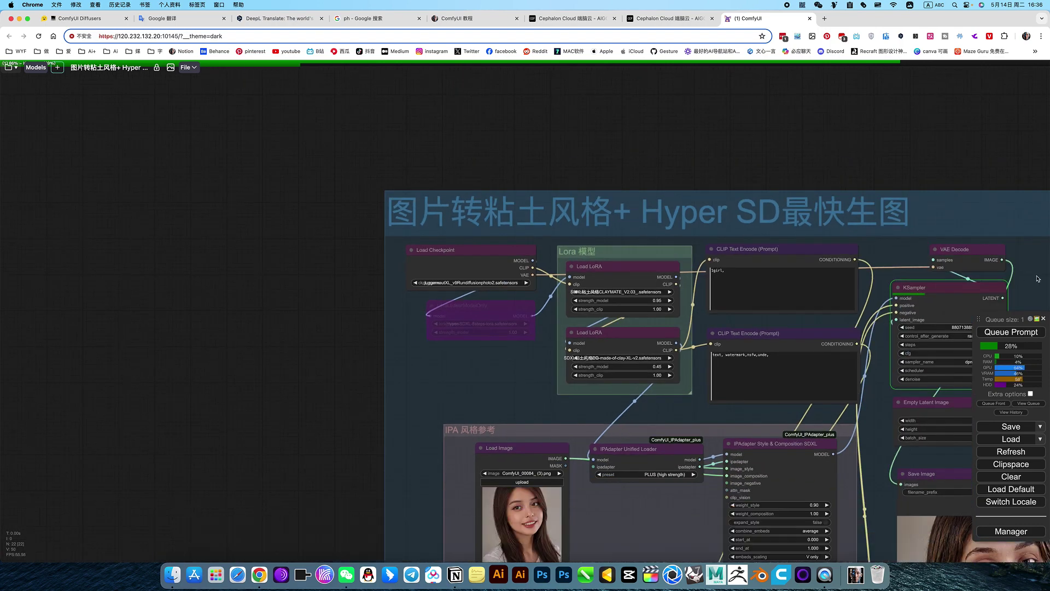
left_click_drag(1020, 280, 625, 206)
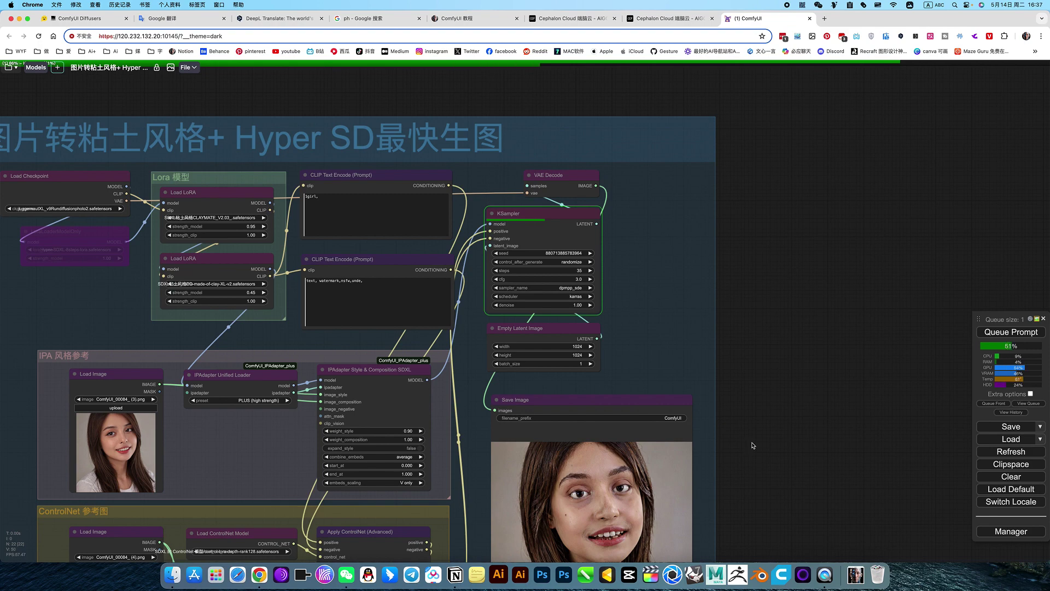
left_click_drag(751, 445, 841, 368)
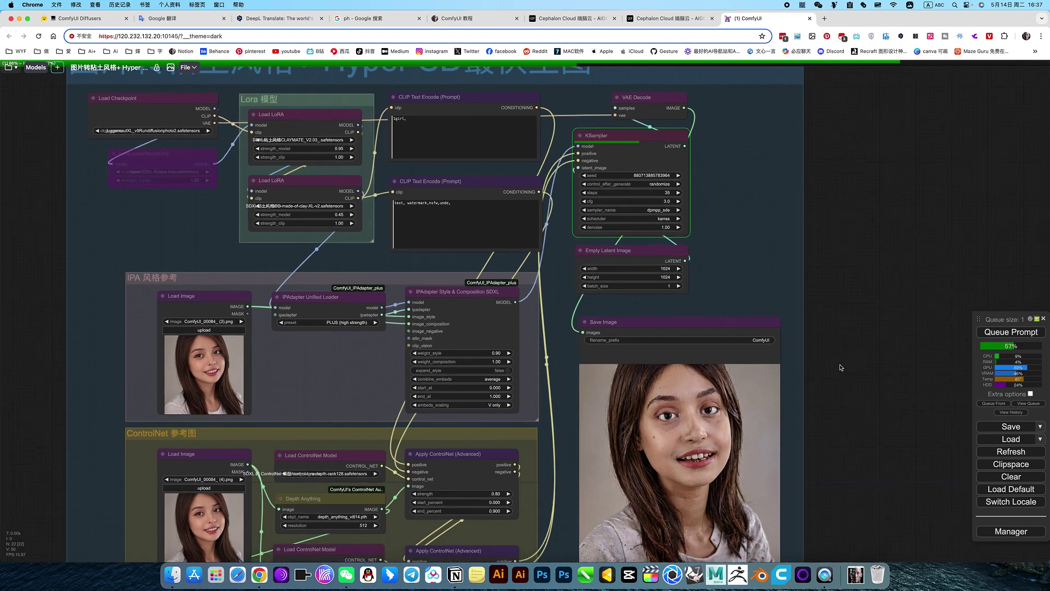
left_click_drag(830, 405, 832, 401)
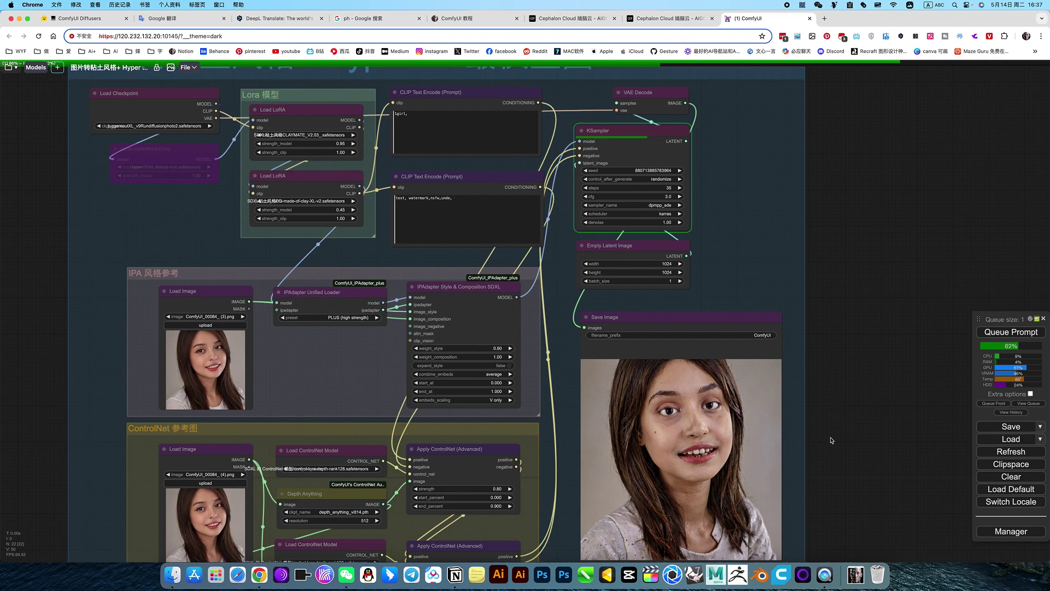
left_click_drag(832, 440, 844, 363)
scroll(670, 367, "up", 6)
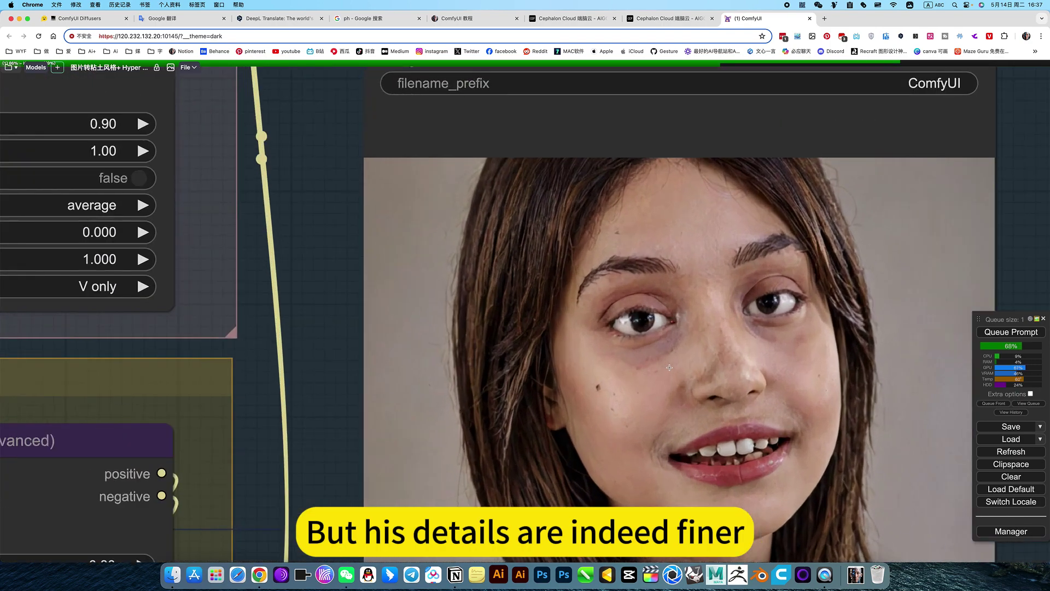
scroll(669, 368, "up", 5)
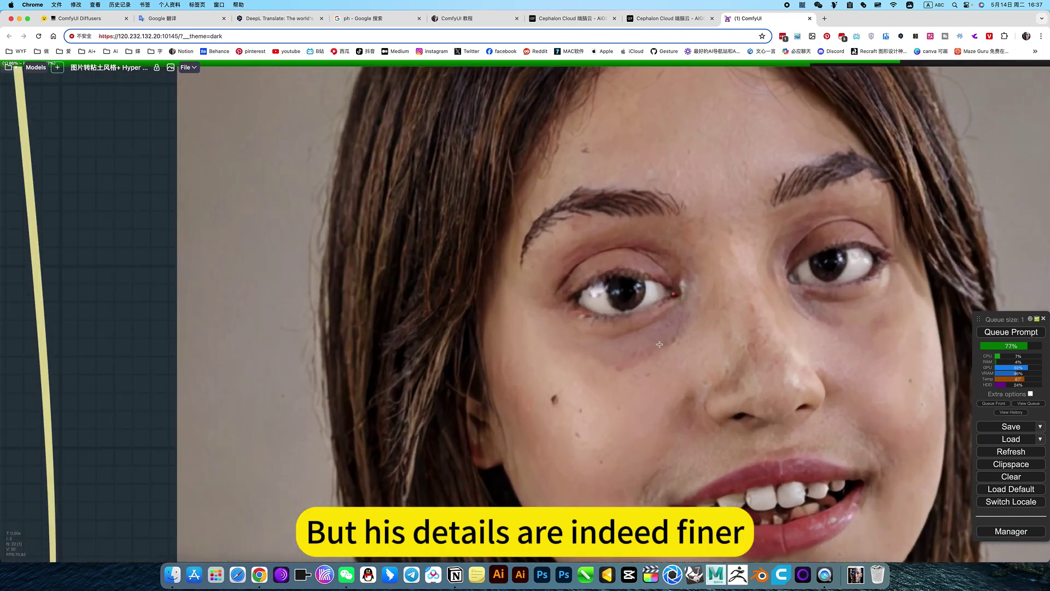
scroll(660, 344, "down", 8)
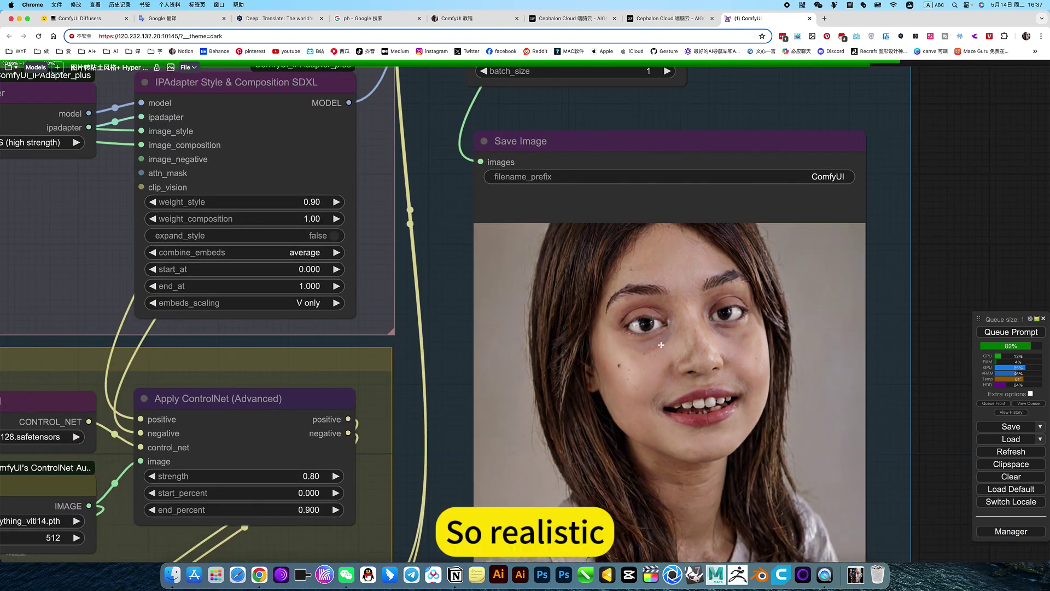
scroll(661, 345, "down", 8)
scroll(809, 388, "up", 1)
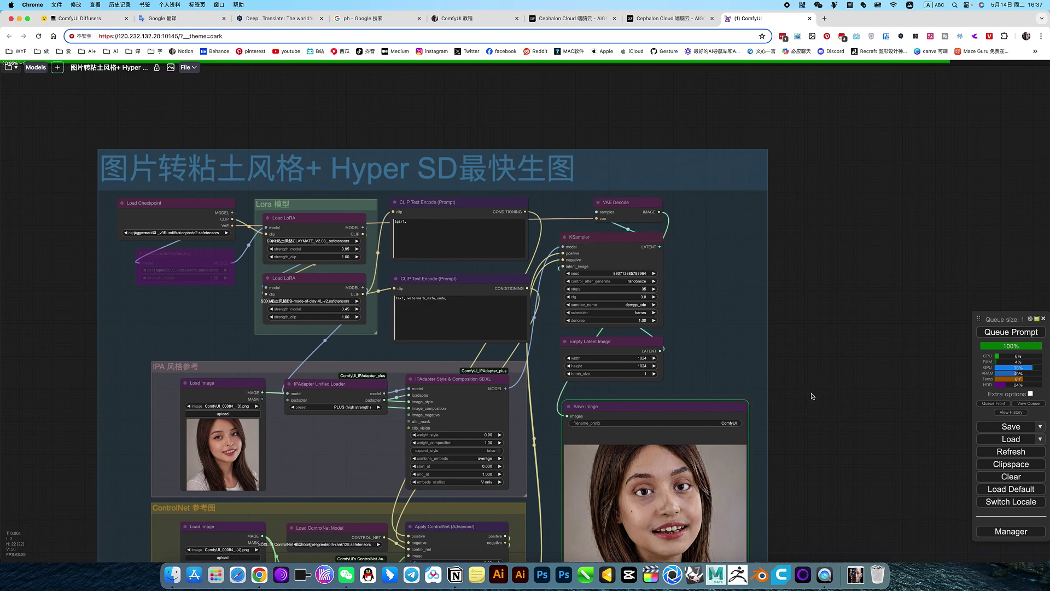
Pan and zoom into the Save Image preview to inspect the juggernautXL portrait's facial detail, then zoom back out to the full workflow.
left_click_drag(811, 403, 837, 299)
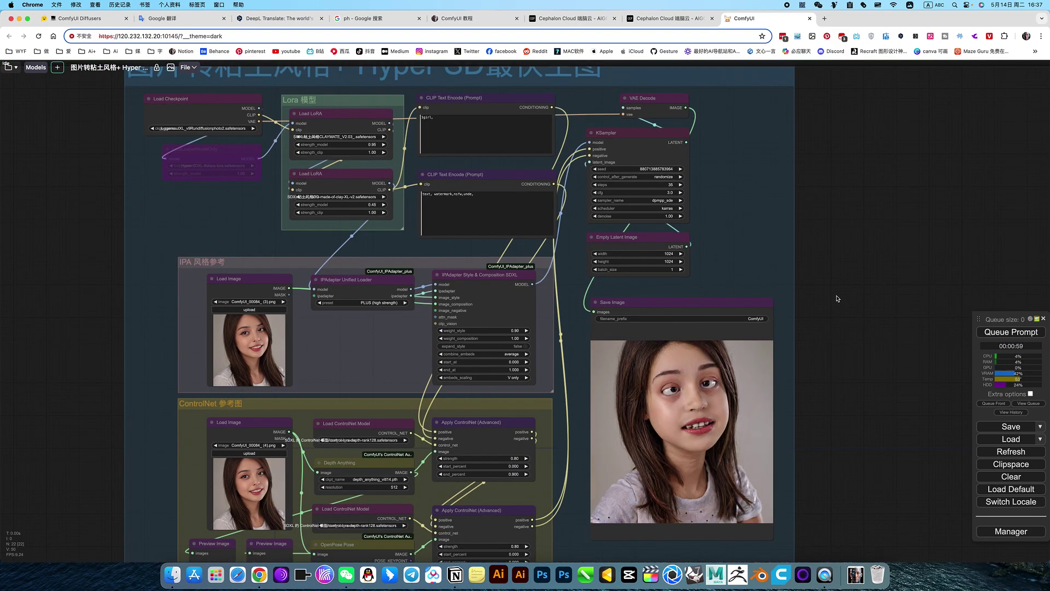
scroll(710, 347, "up", 8)
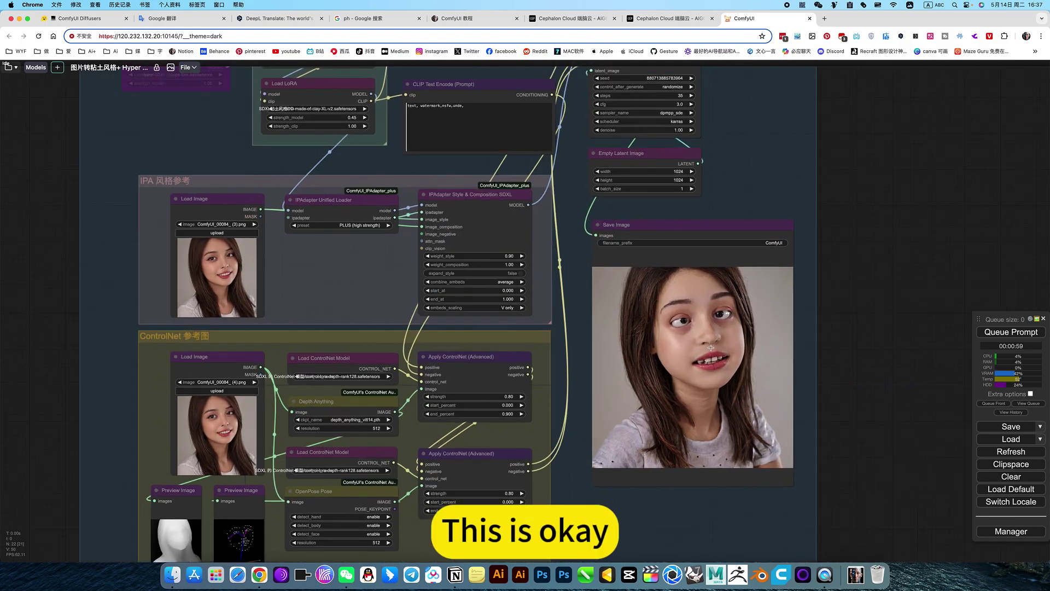
scroll(710, 347, "up", 6)
scroll(710, 347, "down", 2)
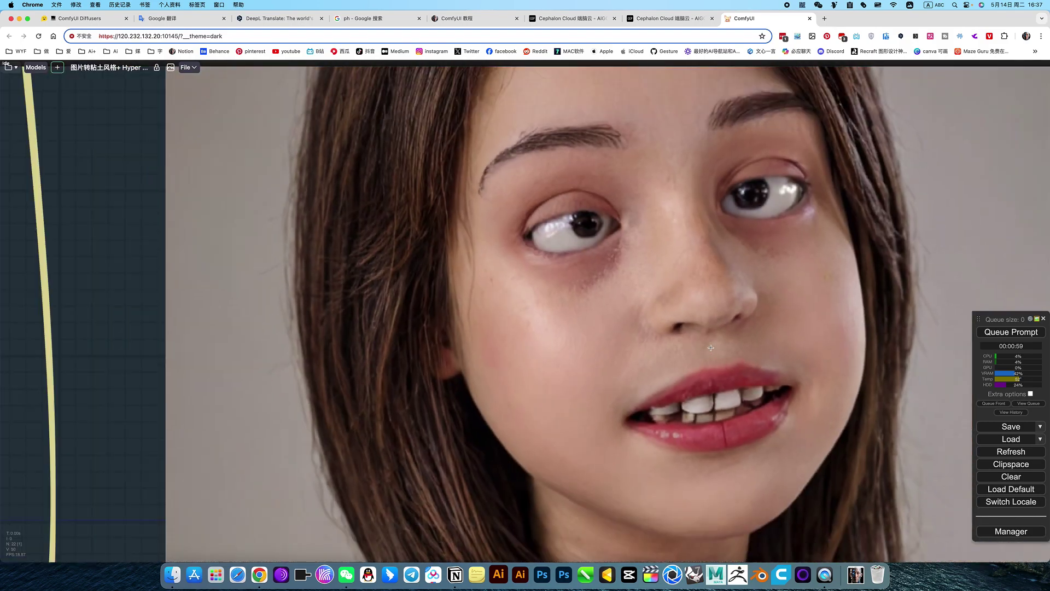
scroll(710, 348, "up", 2)
scroll(710, 347, "down", 8)
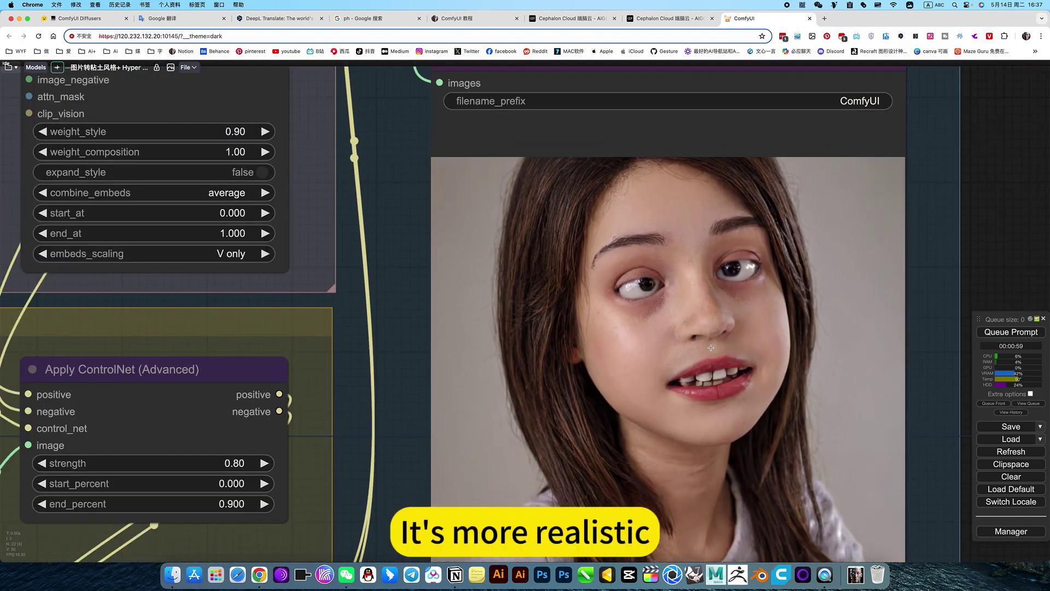
scroll(710, 347, "down", 8)
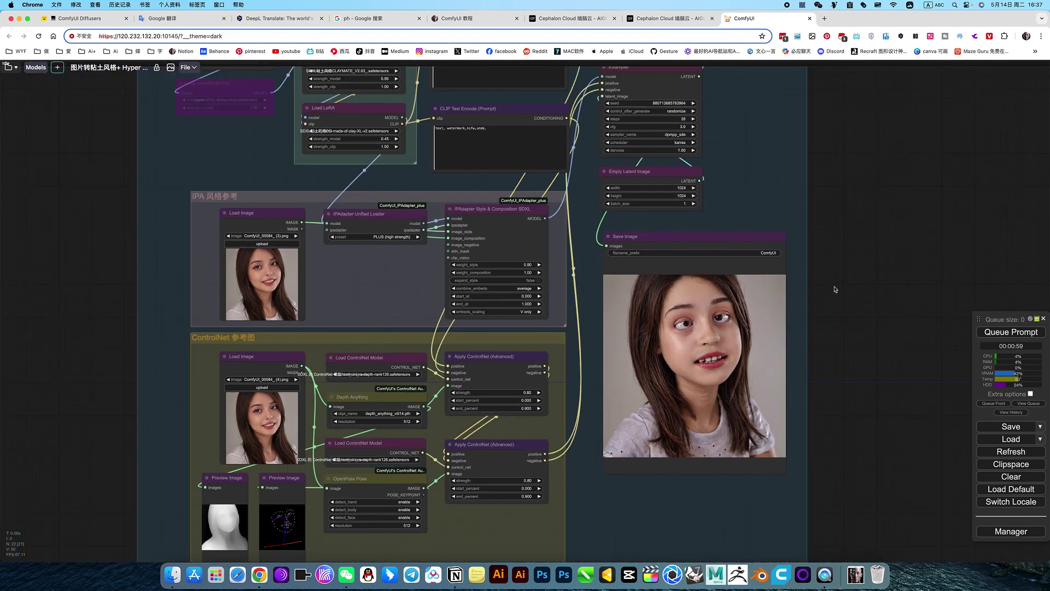
left_click_drag(840, 307, 846, 333)
scroll(848, 342, "down", 3)
scroll(842, 353, "down", 2)
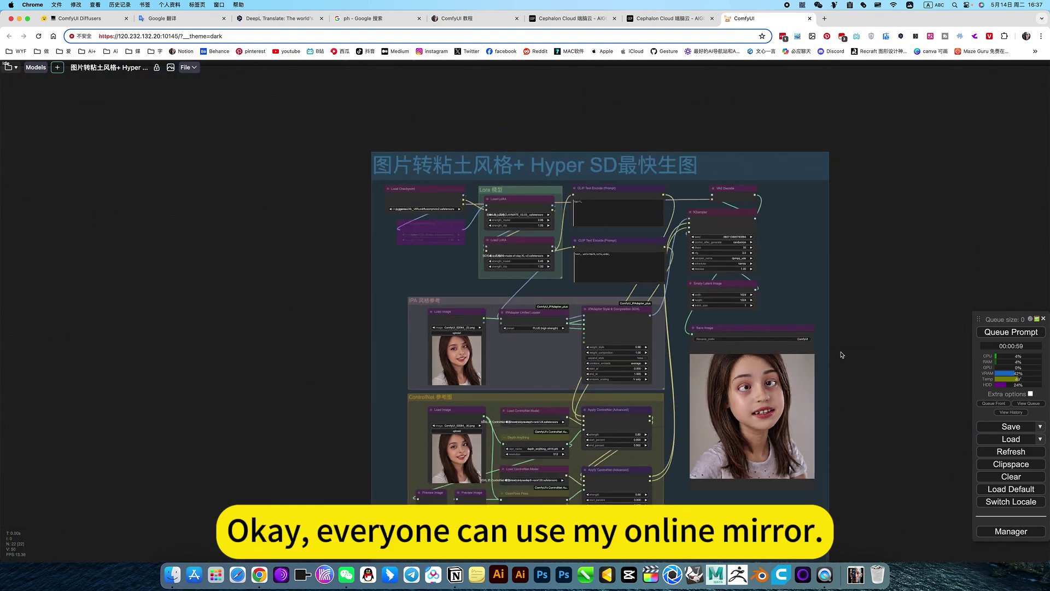
left_click_drag(277, 215, 180, 132)
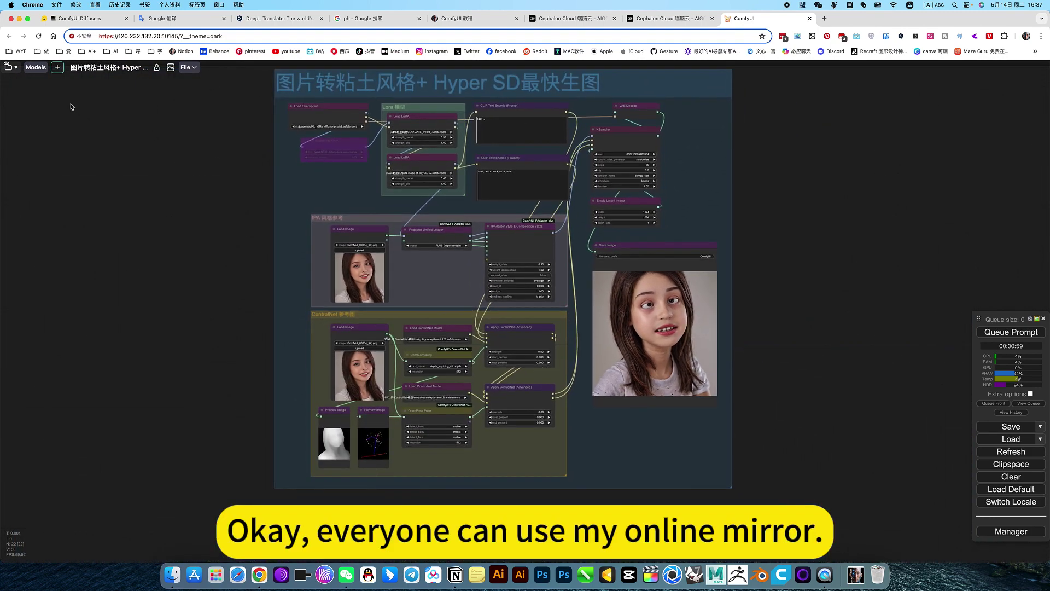
left_click(8, 66)
left_click(25, 130)
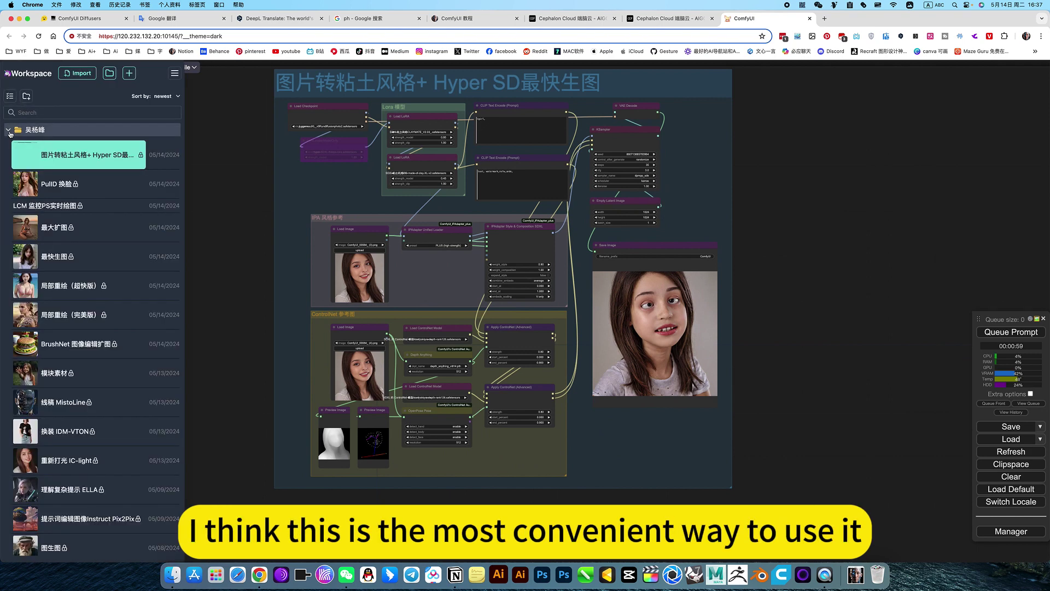
left_click(220, 295)
left_click_drag(219, 255, 224, 317)
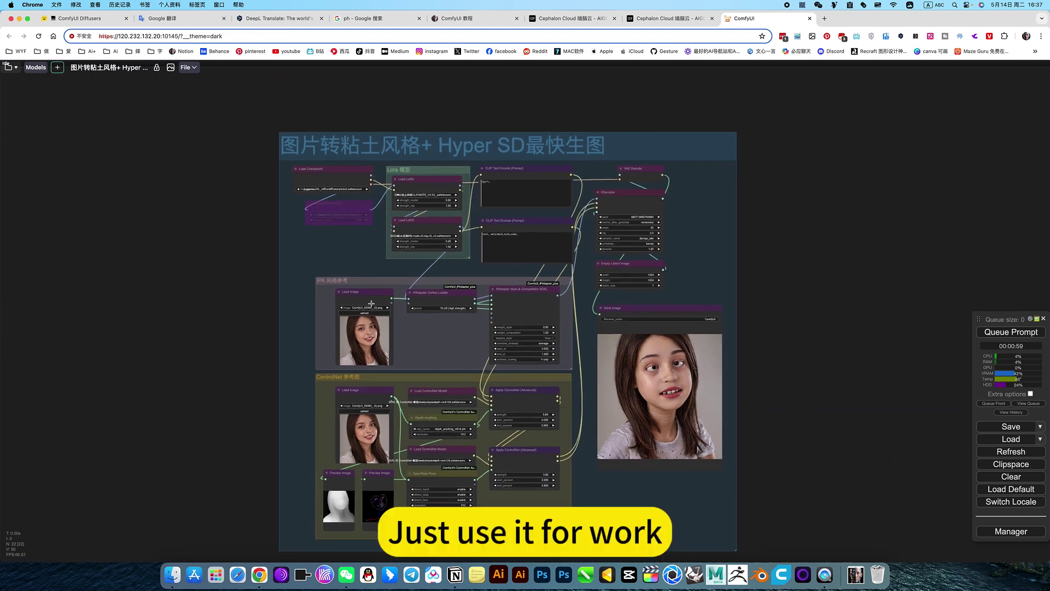
scroll(437, 307, "up", 5)
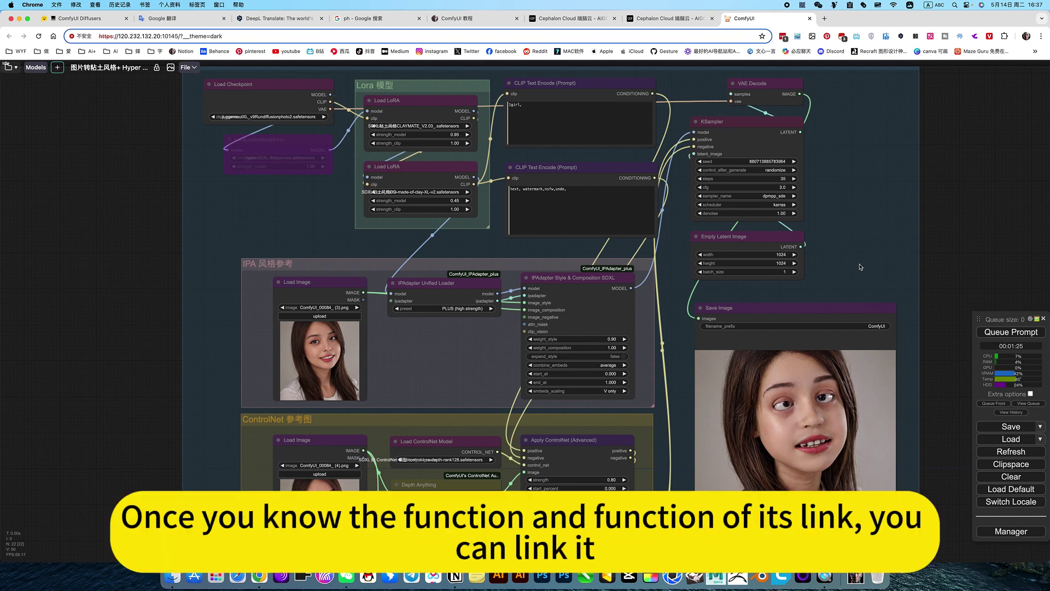
left_click_drag(860, 267, 837, 296)
left_click_drag(838, 232, 430, 225)
scroll(550, 266, "down", 4)
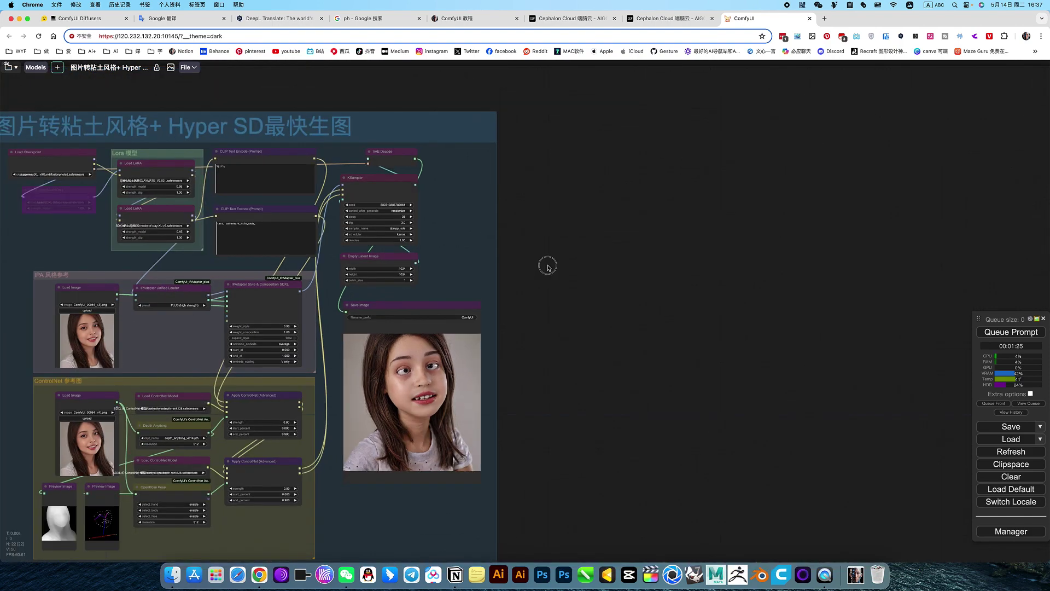
left_click_drag(547, 263, 819, 263)
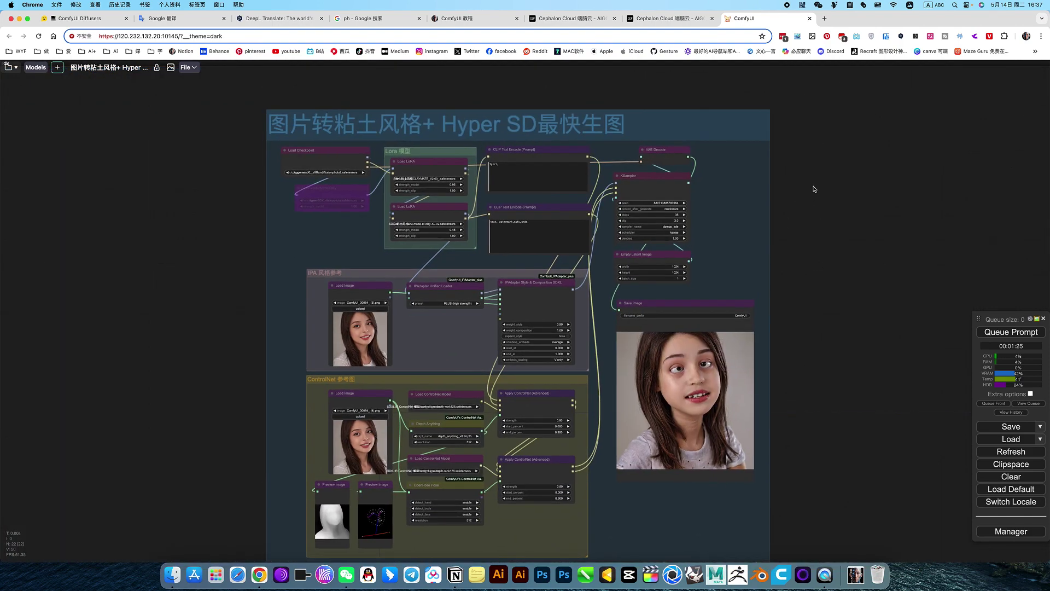